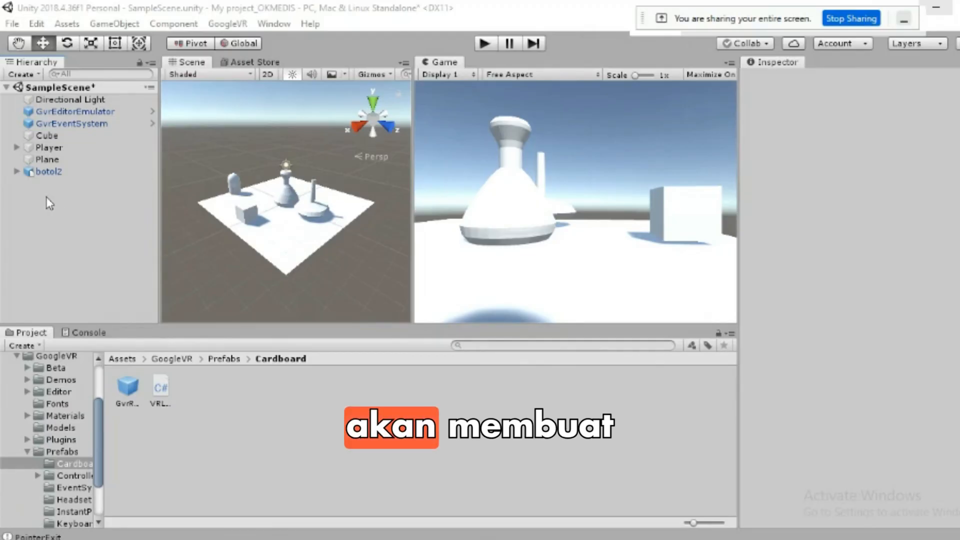
Add a UI panel to the scene hierarchy.
{"action": "right_click", "coordinate": [46, 203]}
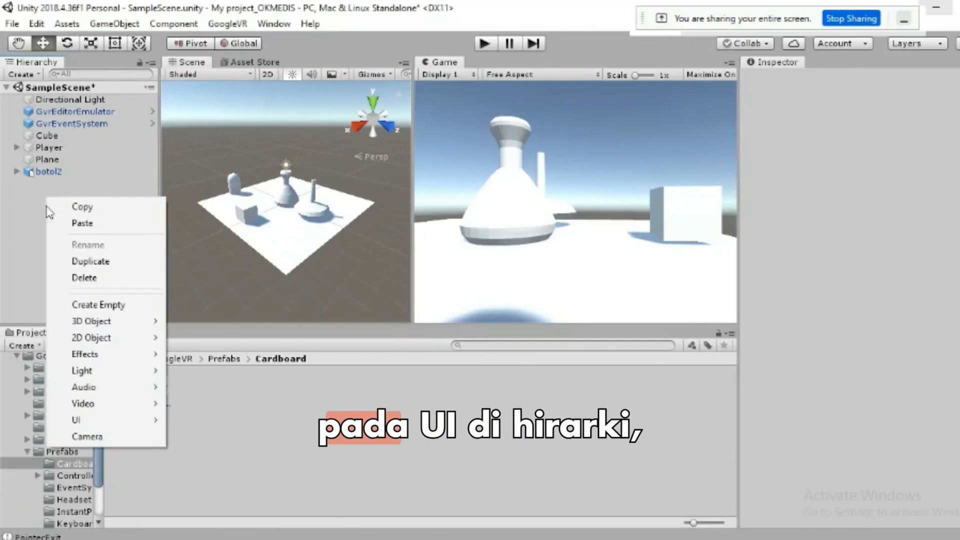
{"action": "mouse_move", "coordinate": [99, 410]}
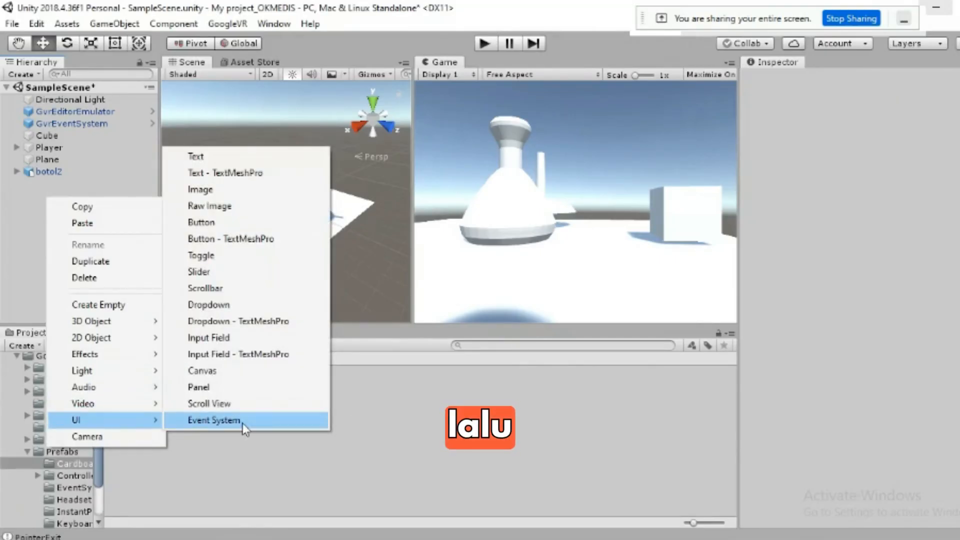
{"action": "left_click", "coordinate": [219, 388]}
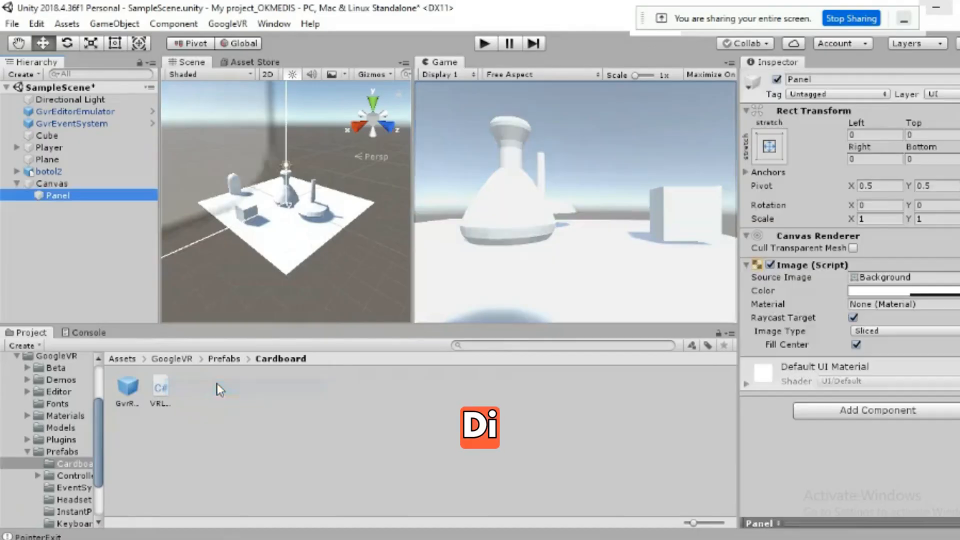
{"action": "left_click", "coordinate": [51, 183]}
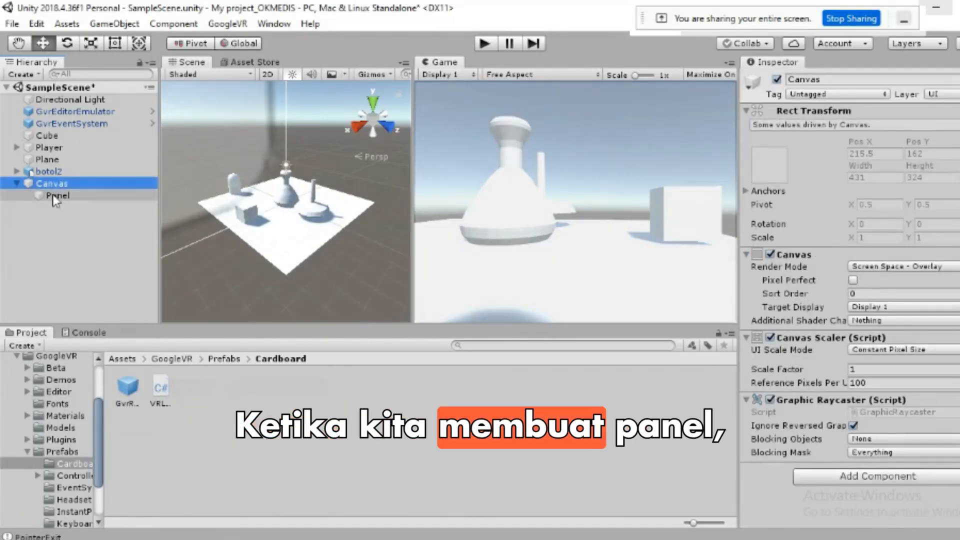
{"action": "left_click", "coordinate": [56, 193]}
{"action": "left_click", "coordinate": [56, 185]}
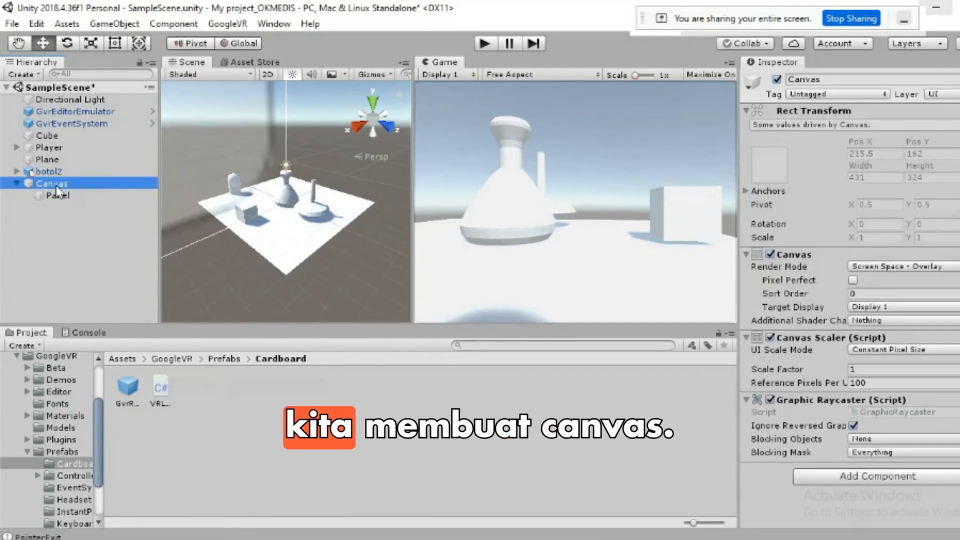
{"action": "left_click", "coordinate": [57, 195]}
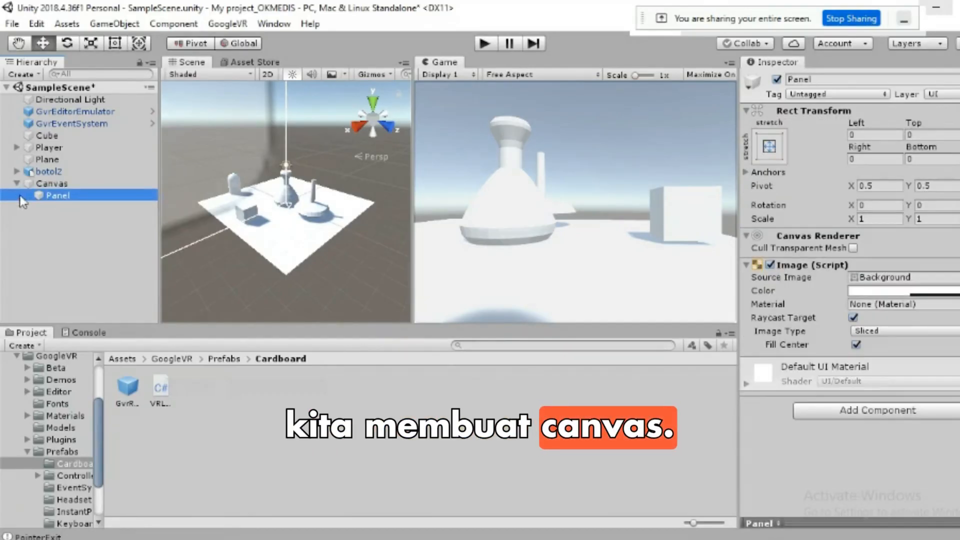
Set the Canvas render mode to World Space.
{"action": "left_click", "coordinate": [53, 183]}
{"action": "scroll", "coordinate": [265, 182], "scroll_direction": "down", "scroll_amount": 5}
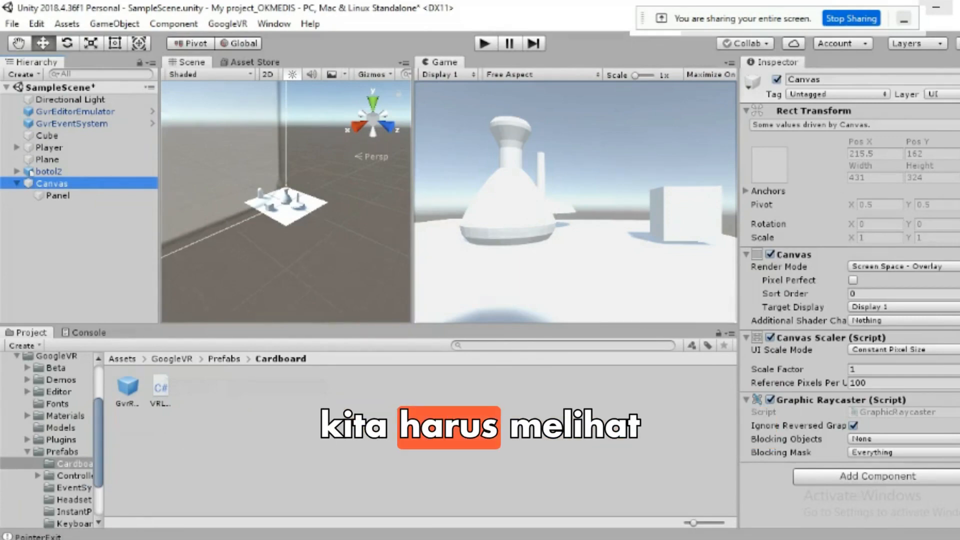
{"action": "left_click", "coordinate": [902, 266]}
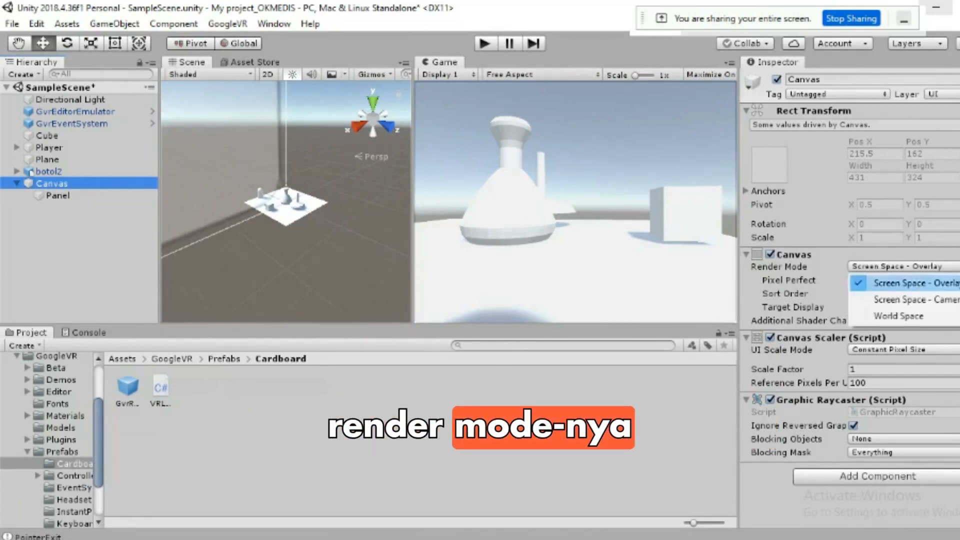
{"action": "left_click", "coordinate": [905, 315]}
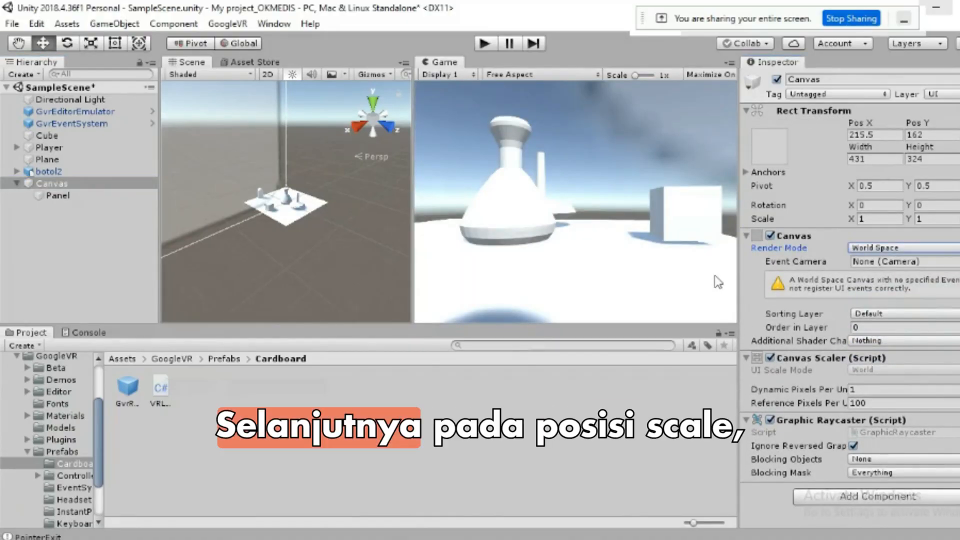
Scale the Canvas down to 0.01 in both X and Y.
{"action": "left_click", "coordinate": [878, 219]}
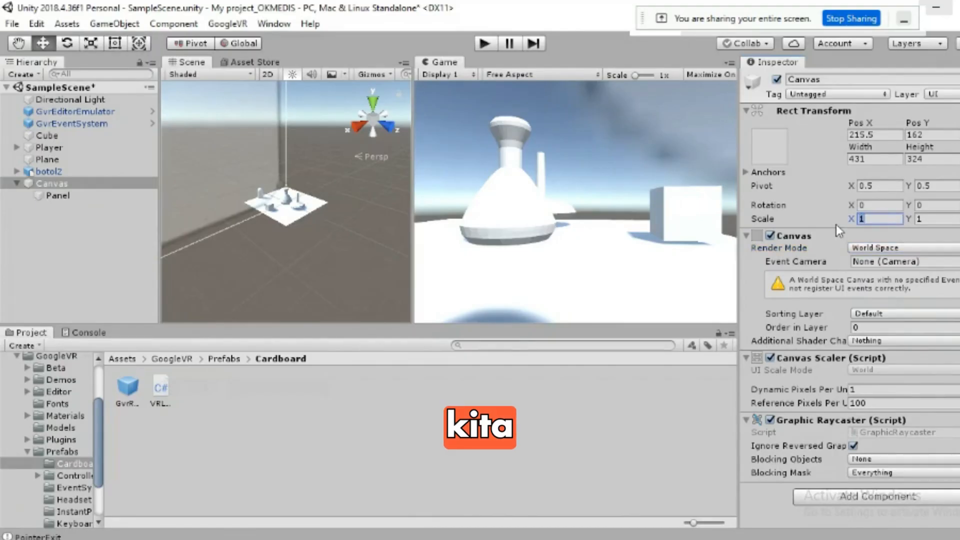
{"action": "type", "text": "0.01"}
{"action": "key", "text": "Tab"}
{"action": "type", "text": "0.0"}
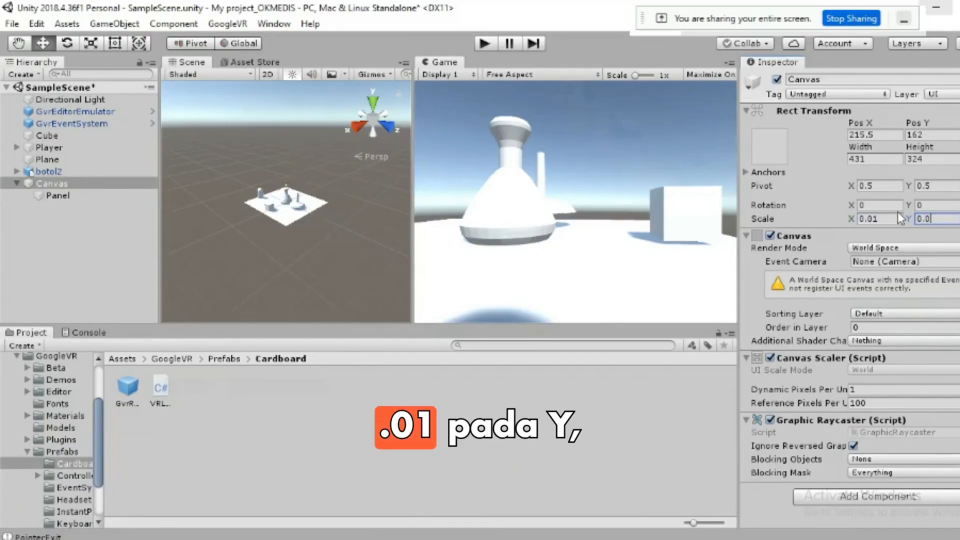
{"action": "type", "text": "1"}
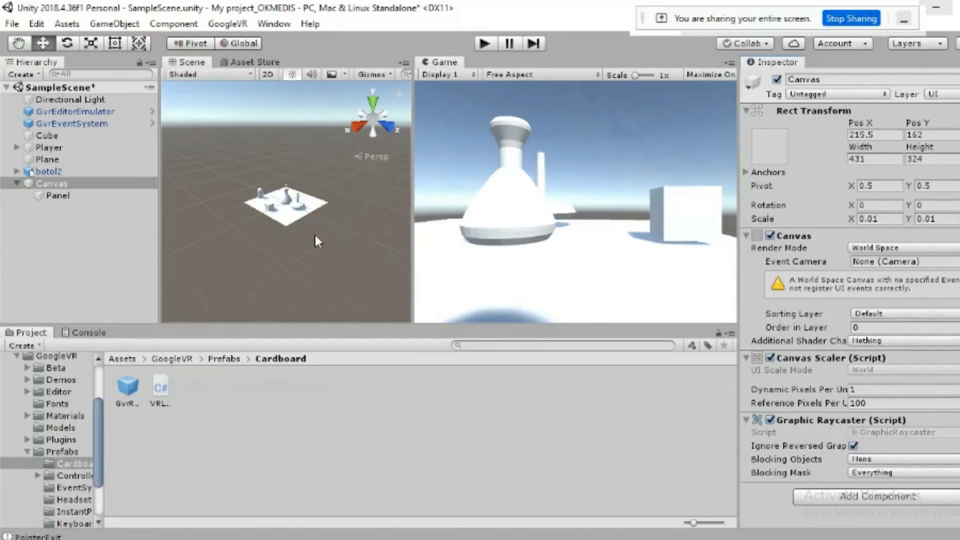
Set the Canvas position to 0 in both X and Y.
{"action": "left_click", "coordinate": [48, 171]}
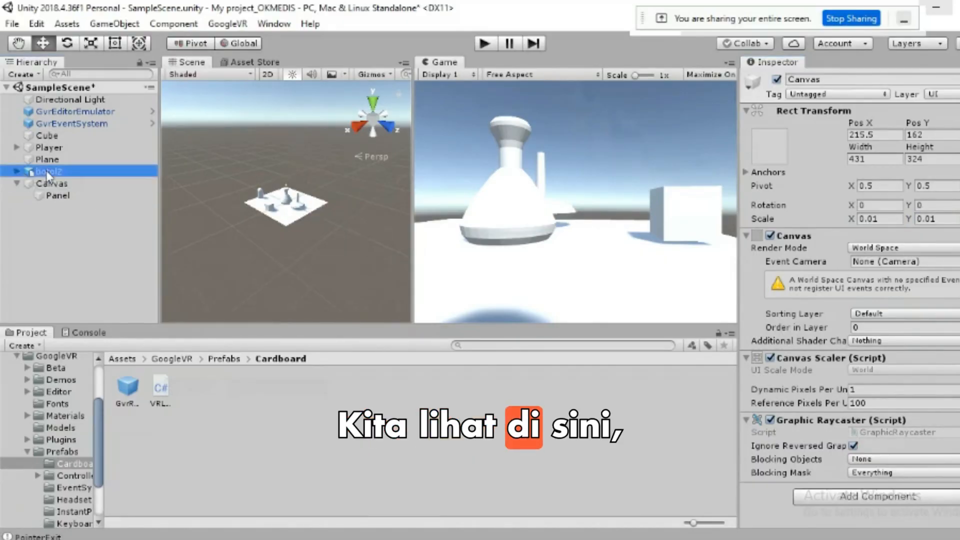
{"action": "left_click", "coordinate": [50, 184]}
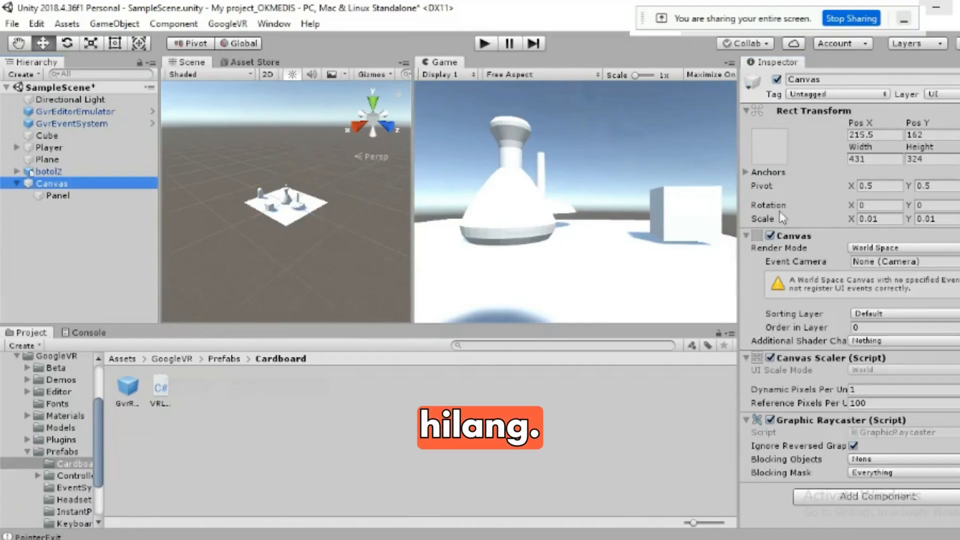
{"action": "left_click", "coordinate": [870, 135]}
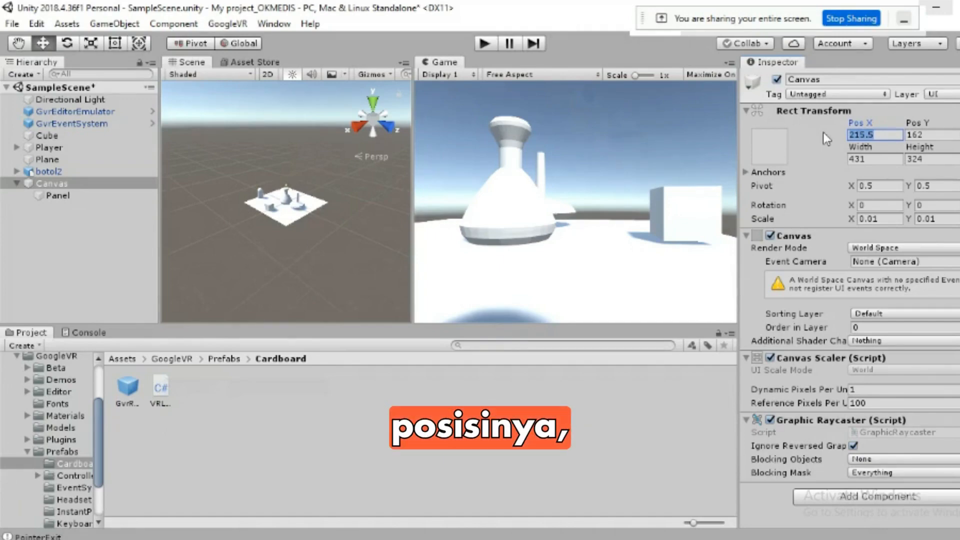
{"action": "type", "text": "0"}
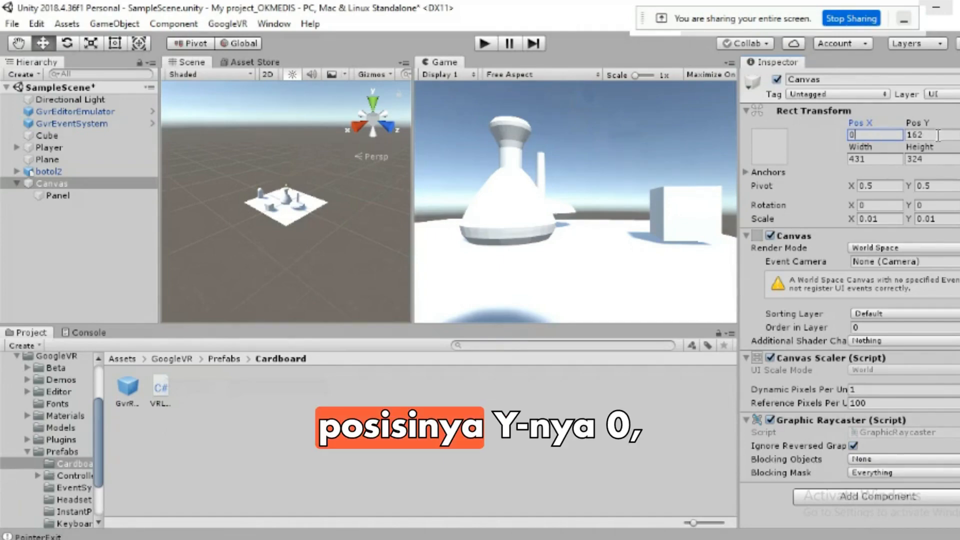
{"action": "type", "text": "0"}
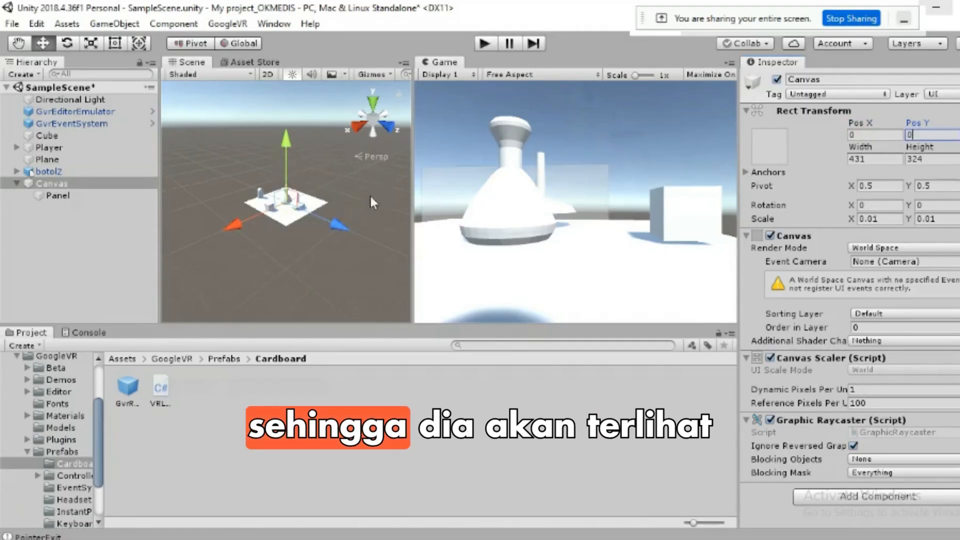
Move the Canvas in the scene to about X 2.05 and Y 1.94, and farther back along Z behind the flask.
{"action": "scroll", "coordinate": [287, 197], "scroll_direction": "up", "scroll_amount": 6}
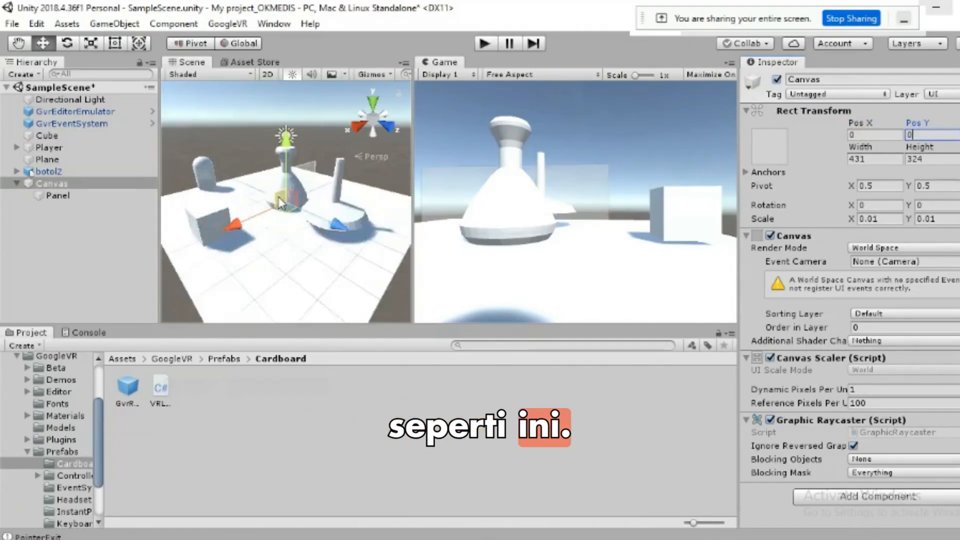
{"action": "scroll", "coordinate": [280, 203], "scroll_direction": "up", "scroll_amount": 4}
{"action": "scroll", "coordinate": [280, 203], "scroll_direction": "down", "scroll_amount": 4}
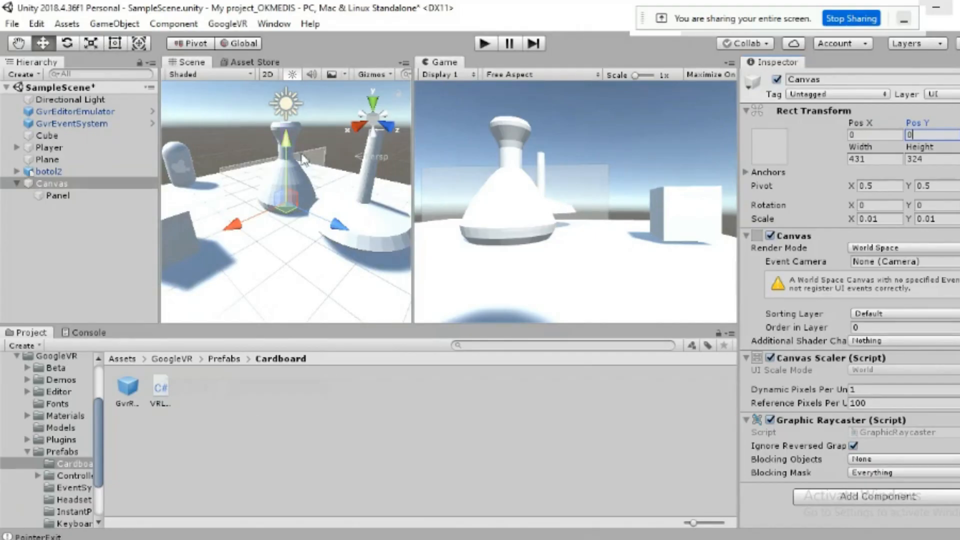
{"action": "scroll", "coordinate": [311, 187], "scroll_direction": "down", "scroll_amount": 2}
{"action": "left_click_drag", "start_coordinate": [242, 224], "coordinate": [227, 227]}
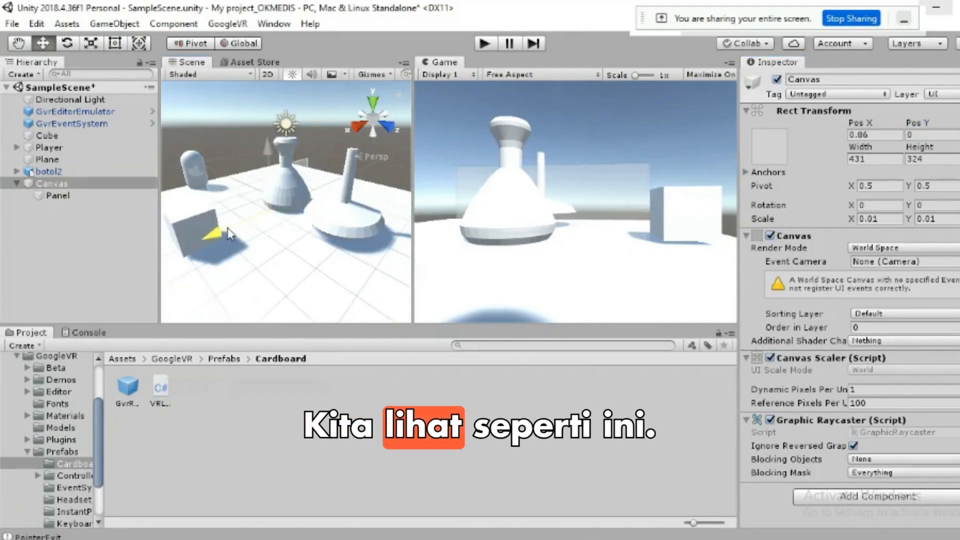
{"action": "scroll", "coordinate": [253, 216], "scroll_direction": "down", "scroll_amount": 4}
{"action": "left_click_drag", "start_coordinate": [325, 231], "coordinate": [371, 268]}
{"action": "left_click_drag", "start_coordinate": [362, 189], "coordinate": [362, 152]}
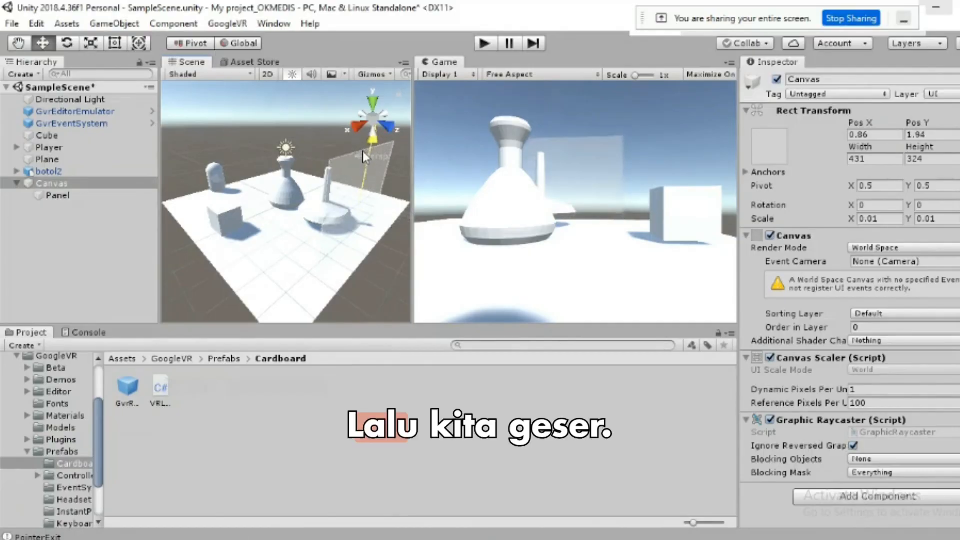
{"action": "left_click_drag", "start_coordinate": [336, 231], "coordinate": [308, 233]}
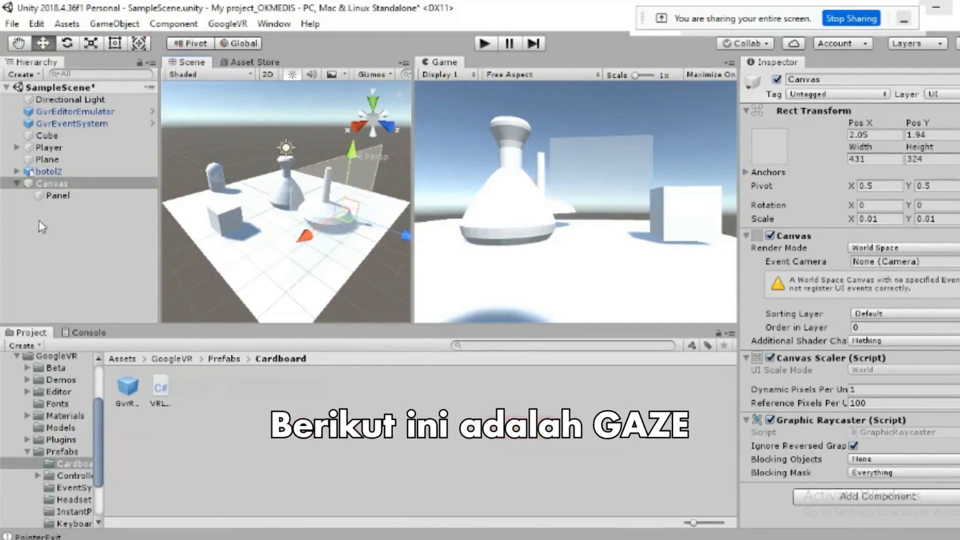
Add a standard UI button as a child of the panel.
{"action": "left_click", "coordinate": [50, 197]}
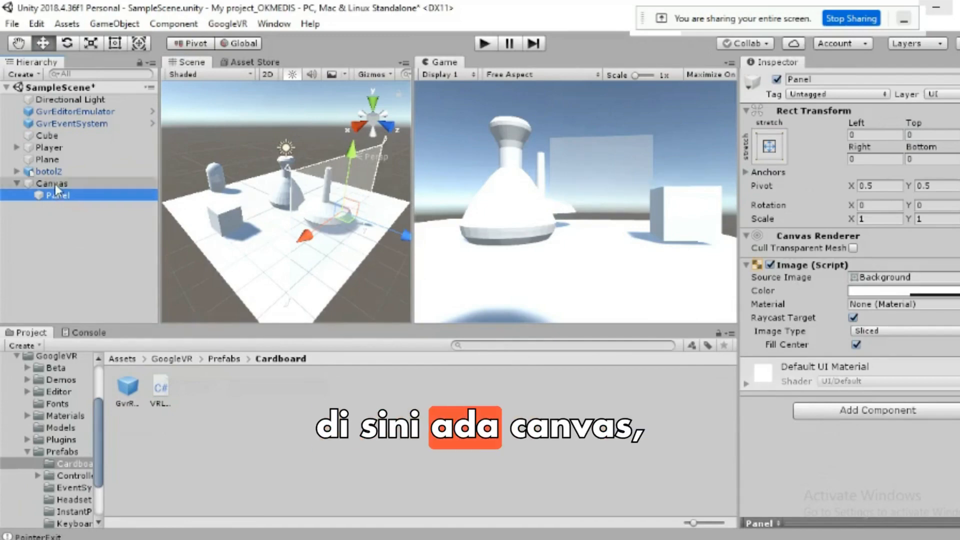
{"action": "left_click", "coordinate": [55, 184]}
{"action": "left_click", "coordinate": [56, 196]}
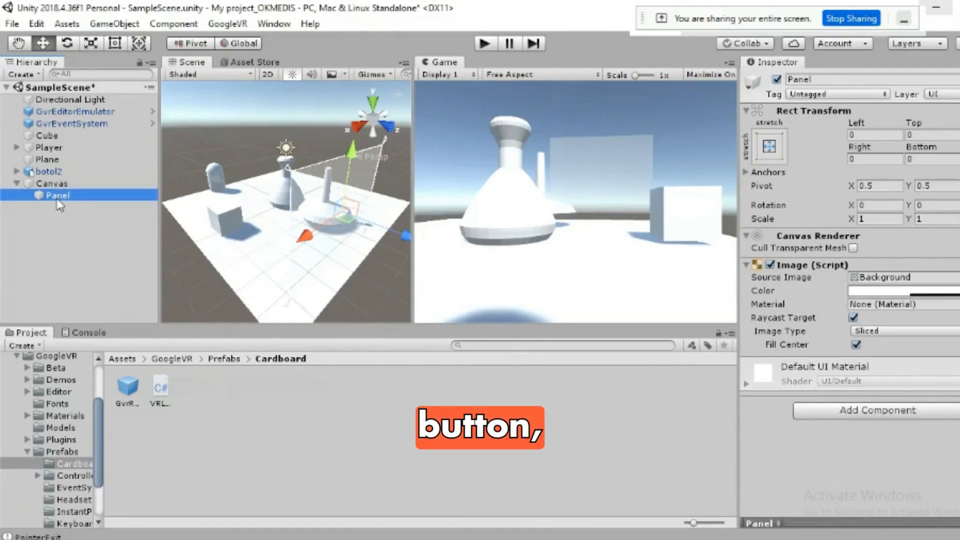
{"action": "right_click", "coordinate": [57, 203]}
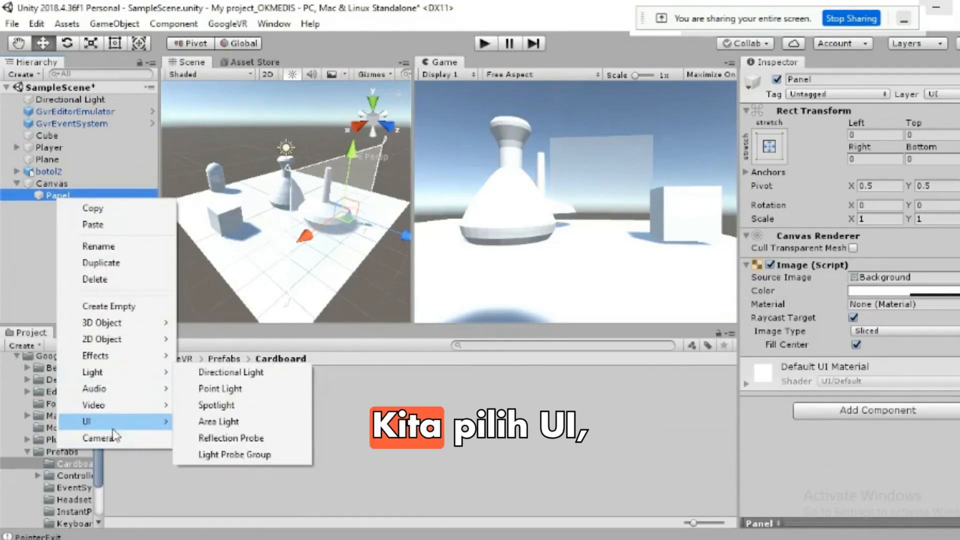
{"action": "mouse_move", "coordinate": [120, 426]}
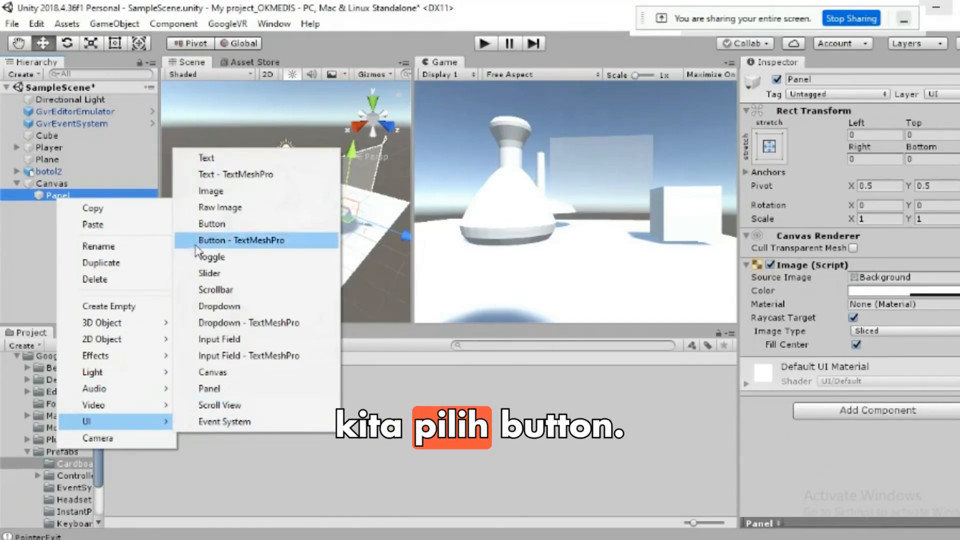
{"action": "left_click", "coordinate": [212, 224]}
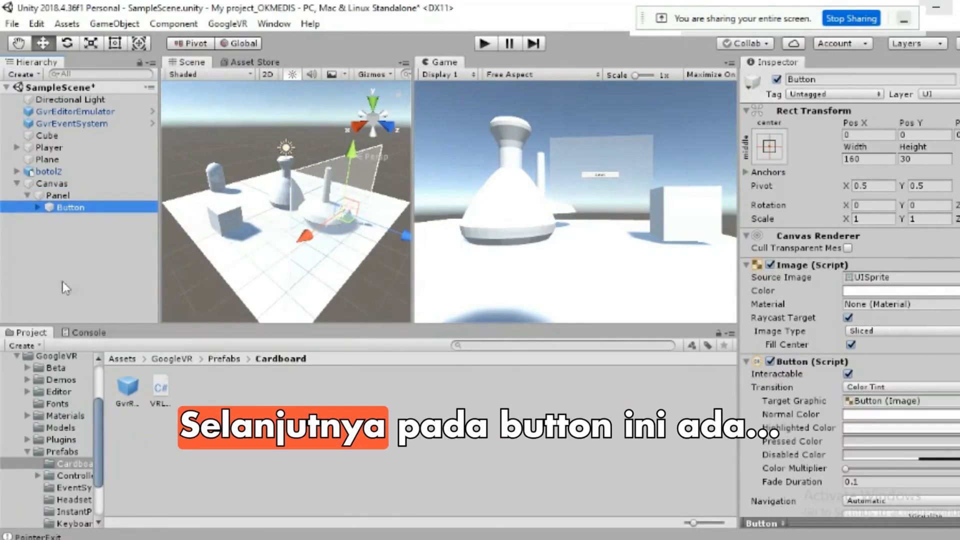
Change the label text of the new button to "Informasi".
{"action": "left_click", "coordinate": [39, 208]}
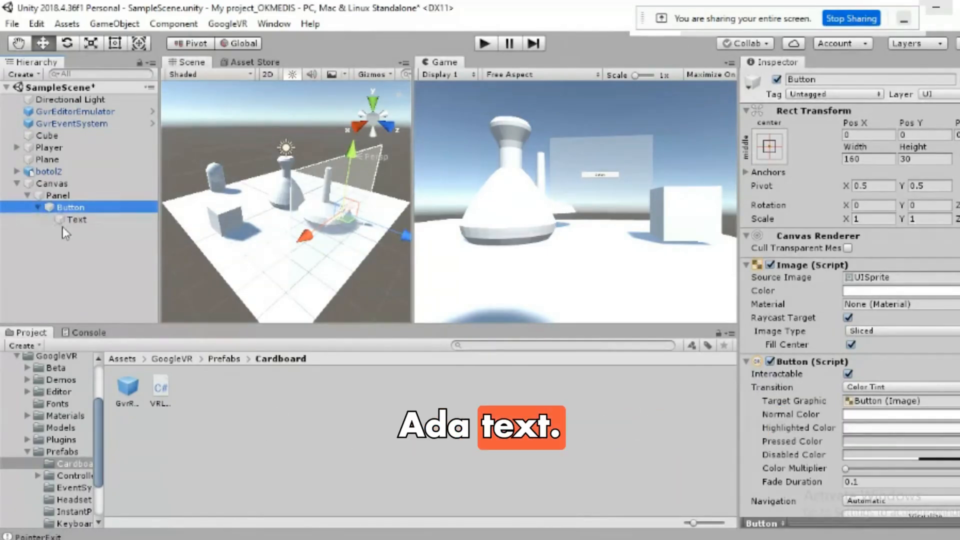
{"action": "left_click", "coordinate": [80, 219]}
{"action": "left_click", "coordinate": [834, 295]}
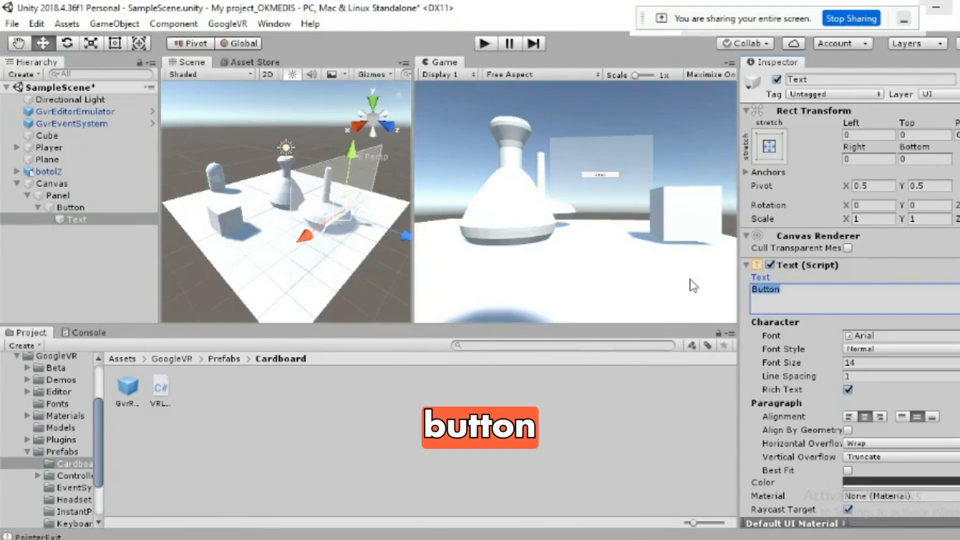
{"action": "type", "text": "Info"}
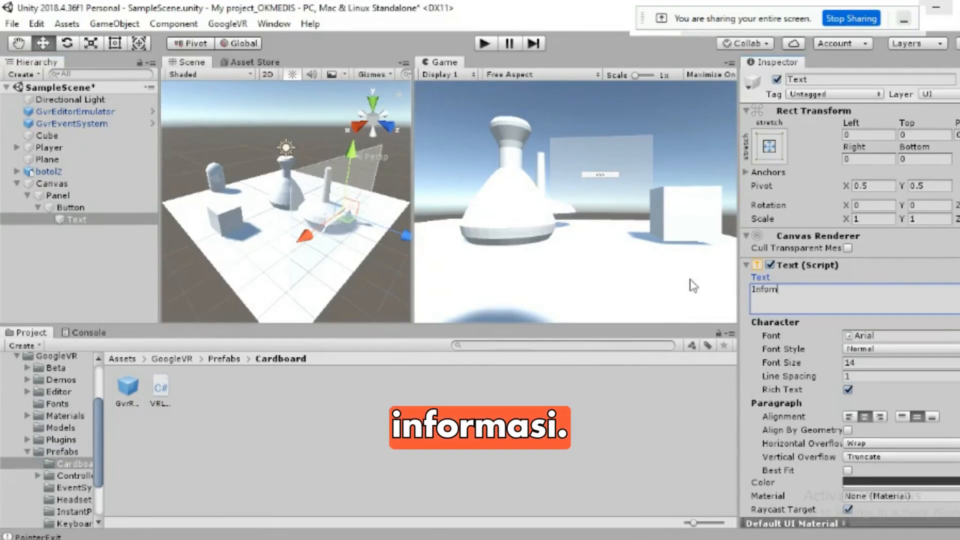
{"action": "type", "text": "mrasi"}
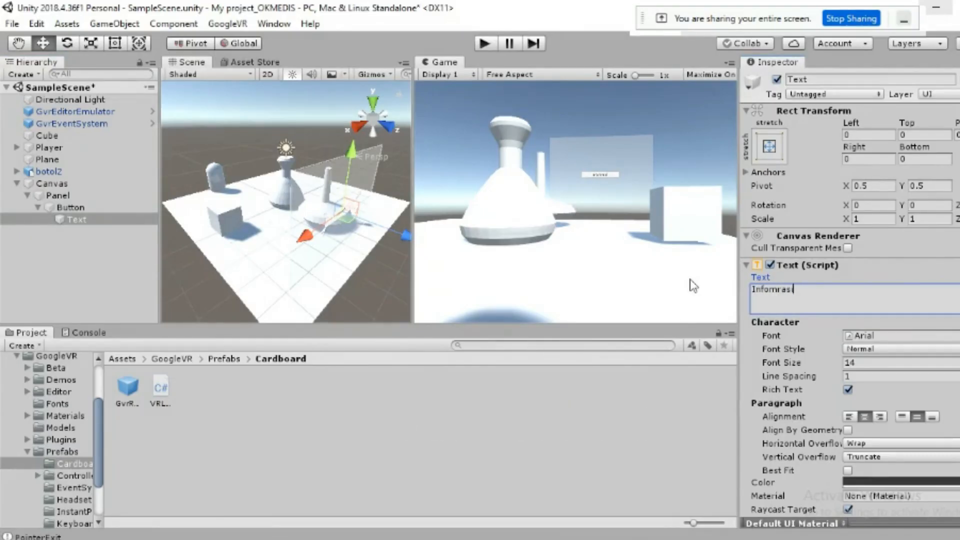
{"action": "key", "text": "BackSpace"}
{"action": "key", "text": "BackSpace"}
{"action": "key", "text": "BackSpace"}
{"action": "key", "text": "BackSpace"}
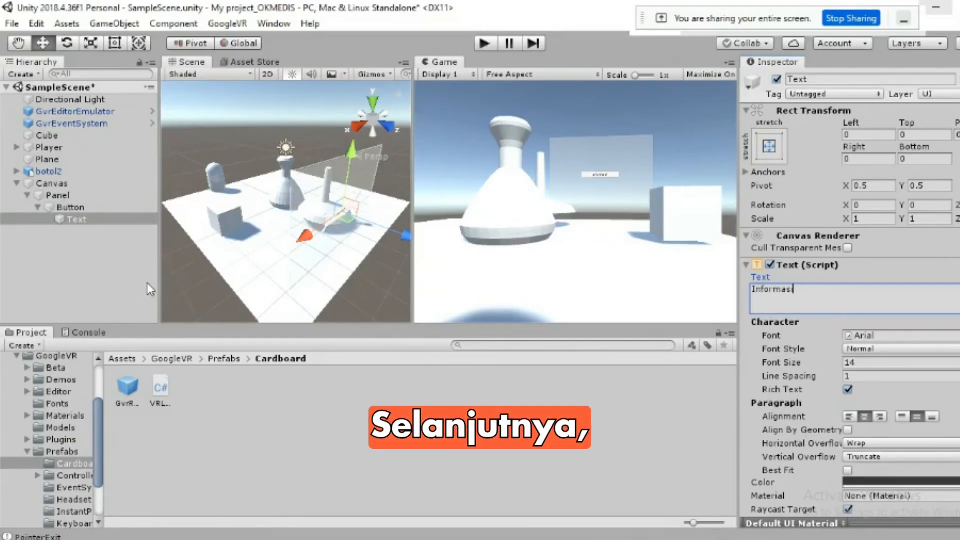
Add a standard UI text element as a child of the panel.
{"action": "left_click", "coordinate": [65, 208]}
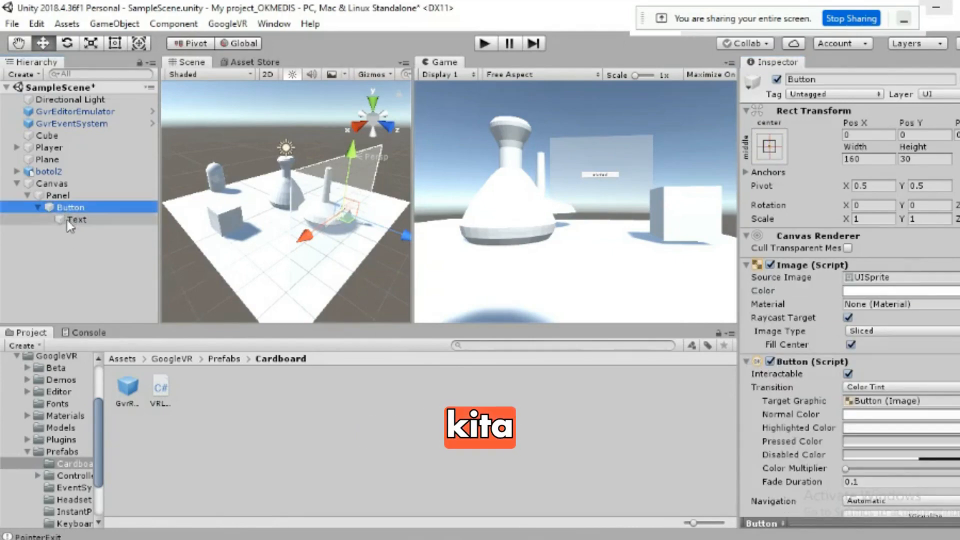
{"action": "left_click", "coordinate": [48, 195]}
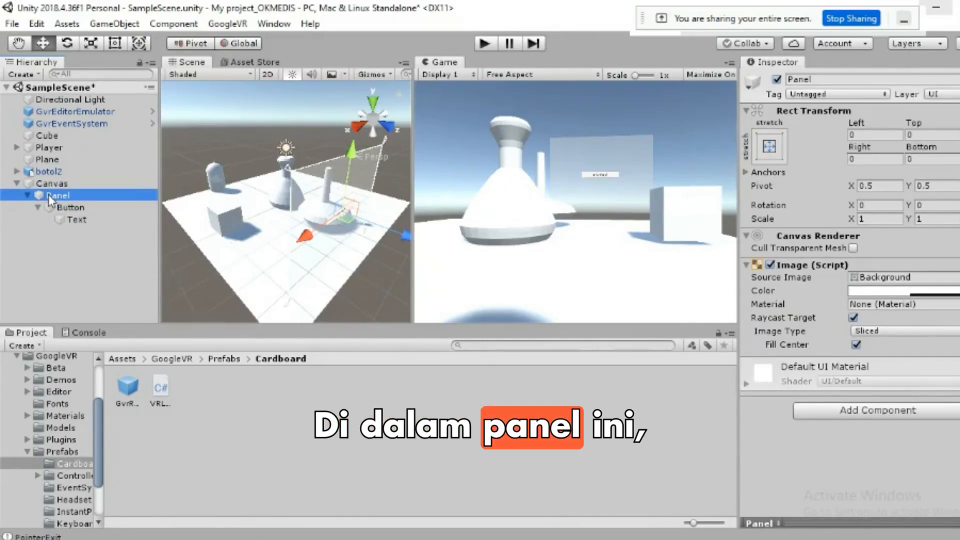
{"action": "right_click", "coordinate": [49, 194]}
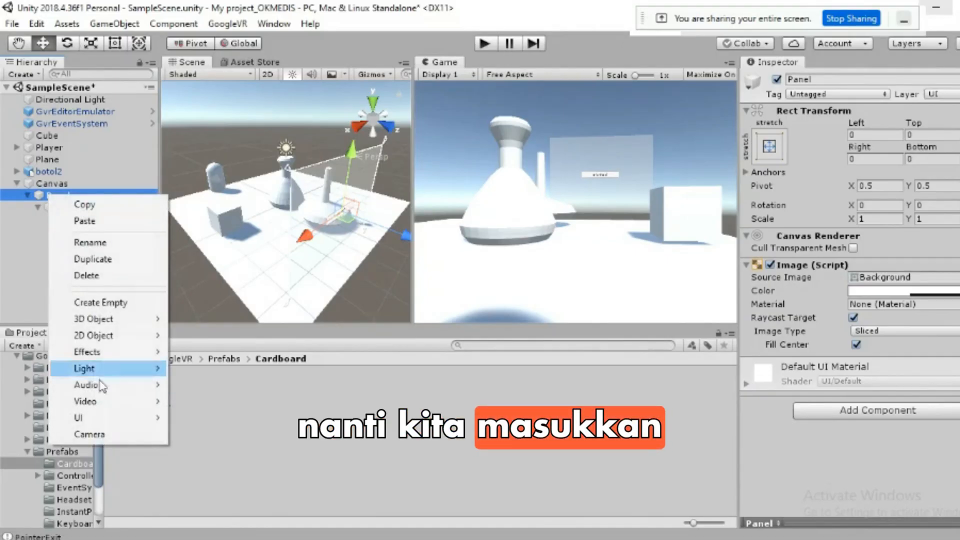
{"action": "mouse_move", "coordinate": [100, 417]}
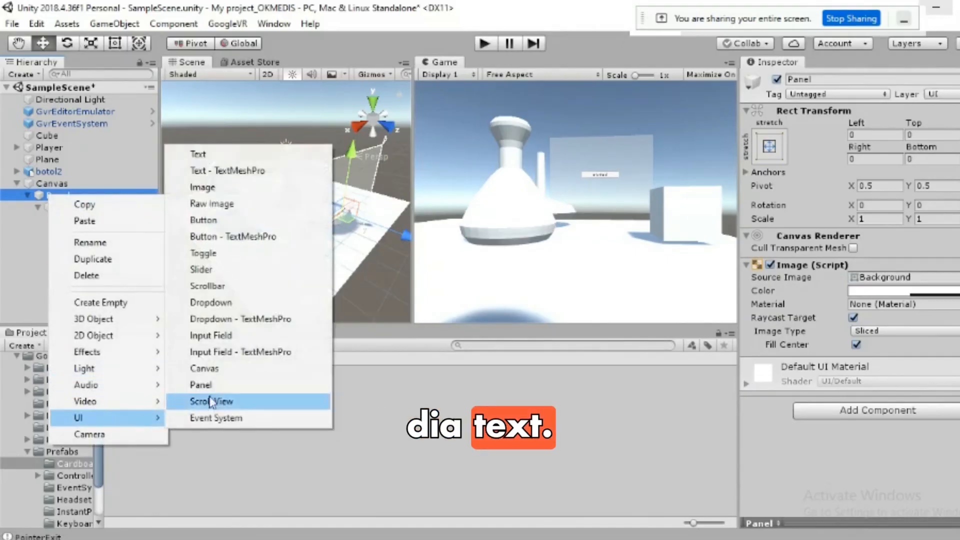
{"action": "left_click", "coordinate": [212, 155]}
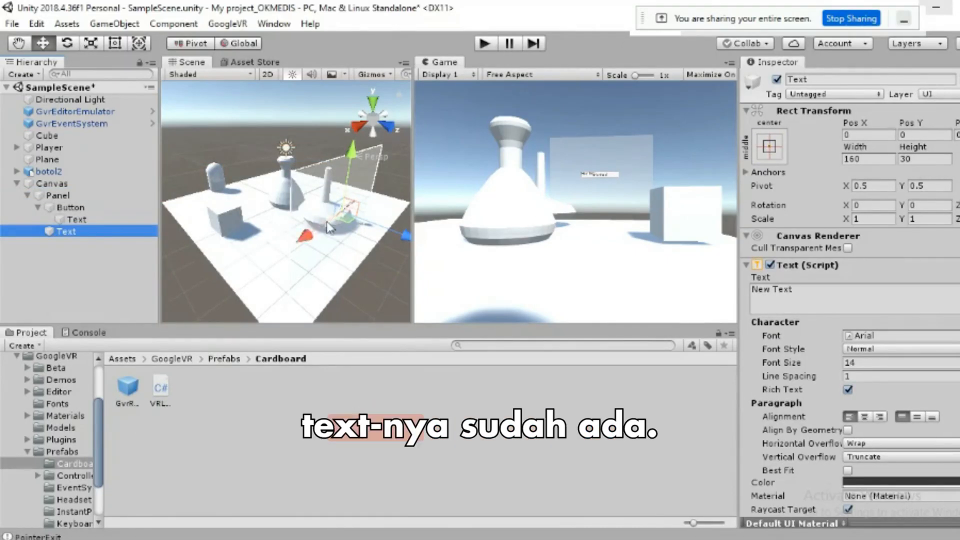
{"action": "left_click", "coordinate": [349, 157]}
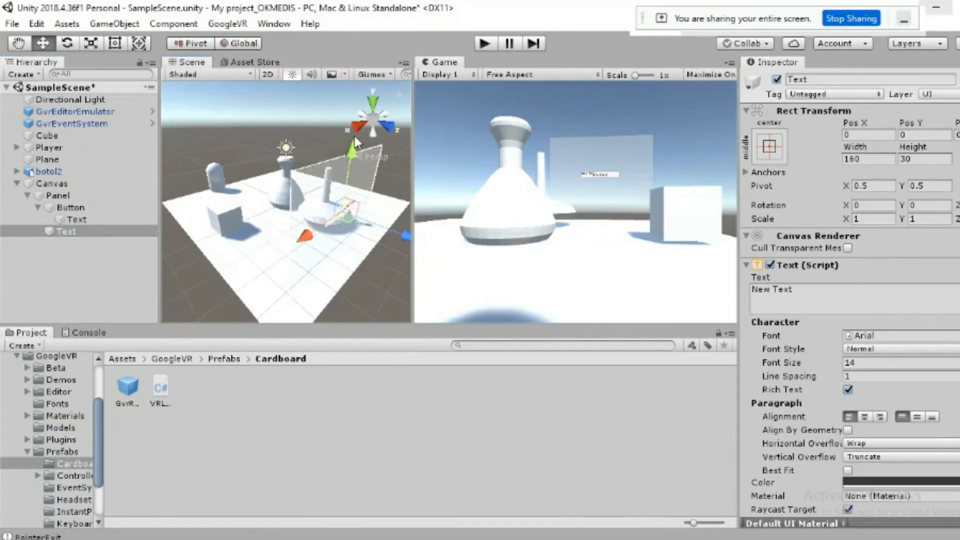
Move the button down within the panel to about Pos Y -115.
{"action": "left_click", "coordinate": [63, 206]}
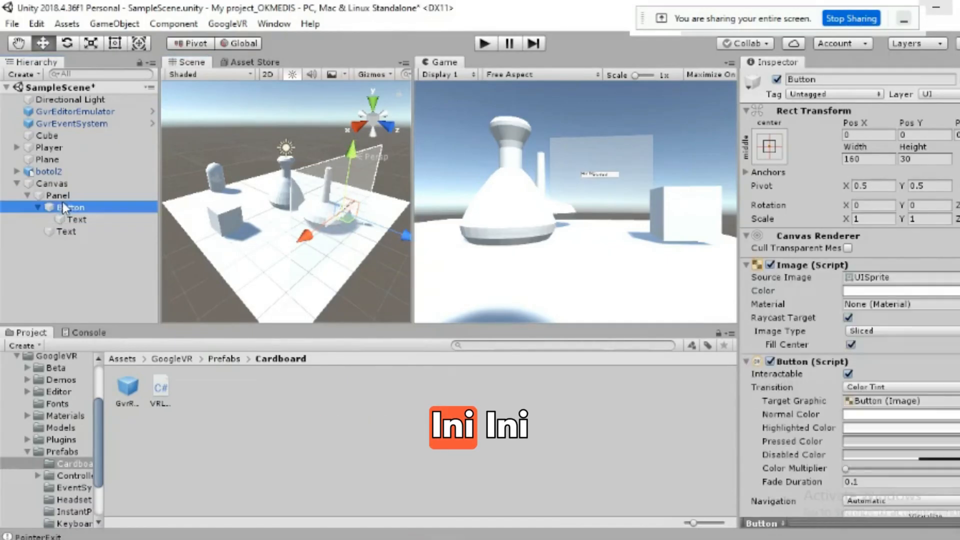
{"action": "left_click", "coordinate": [53, 232]}
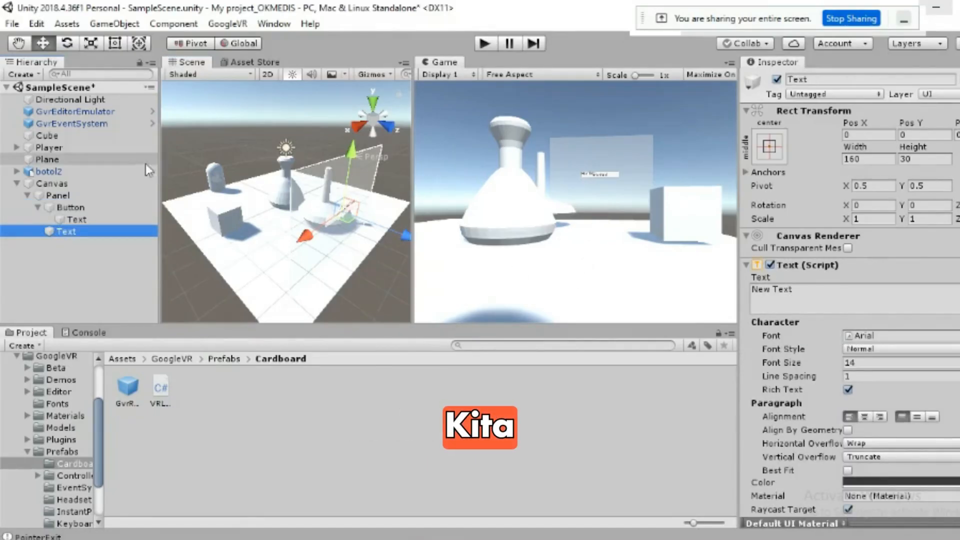
{"action": "left_click", "coordinate": [351, 152]}
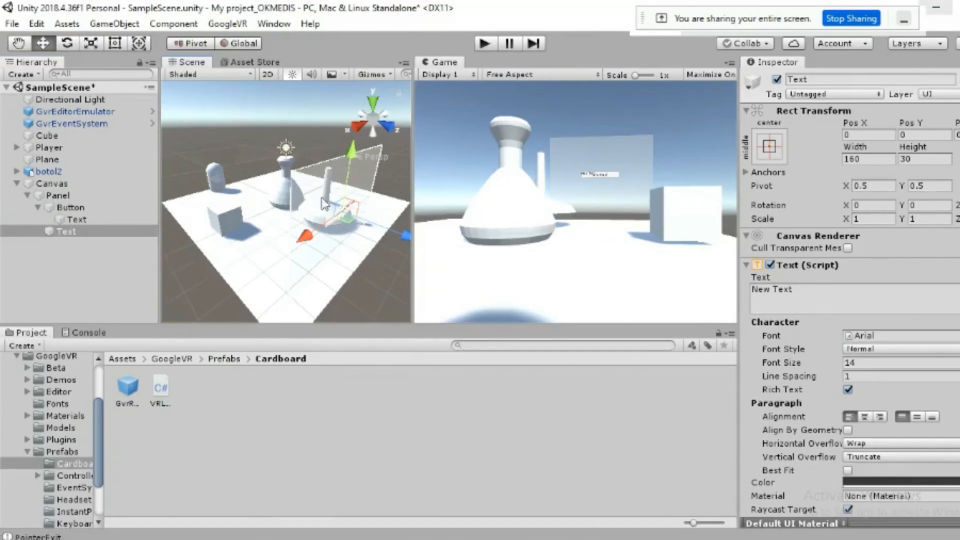
{"action": "left_click_drag", "start_coordinate": [45, 231], "coordinate": [79, 213]}
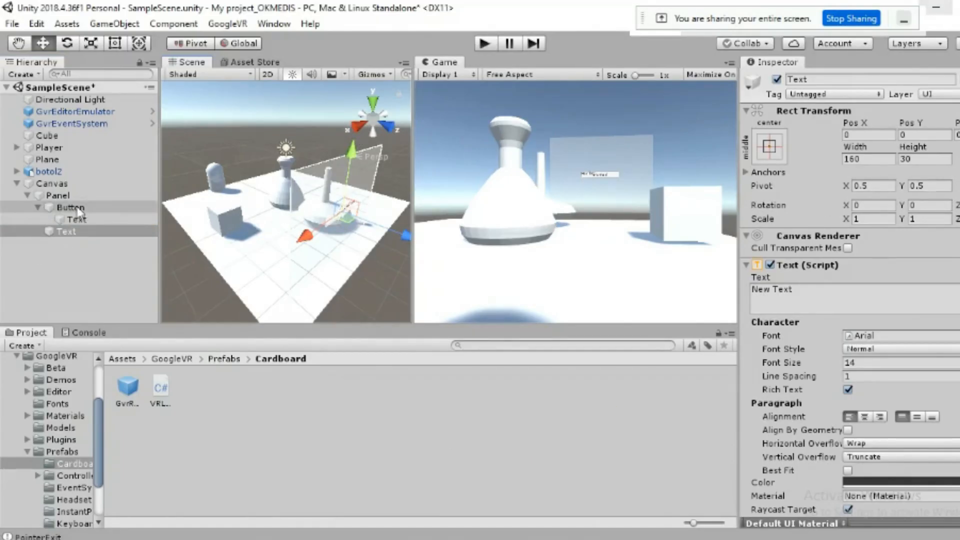
{"action": "left_click", "coordinate": [75, 207]}
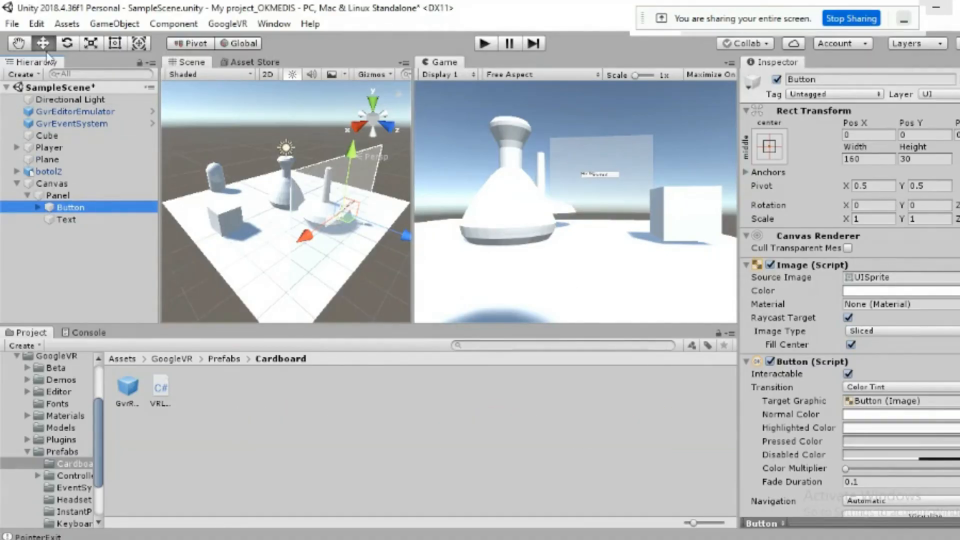
{"action": "left_click_drag", "start_coordinate": [355, 151], "coordinate": [372, 198]}
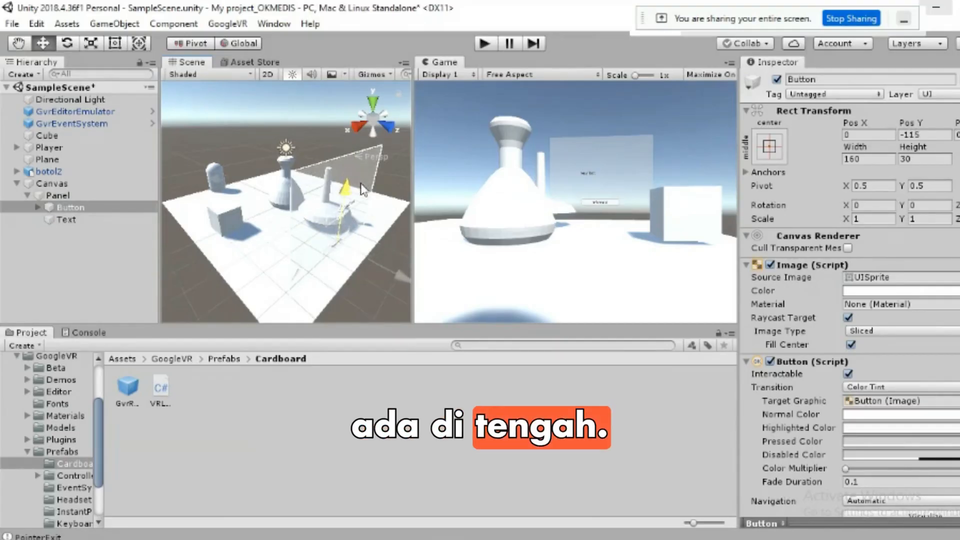
Move the panel's text element to about Pos X 44 and Pos Y -29, just above the button.
{"action": "left_click", "coordinate": [55, 220]}
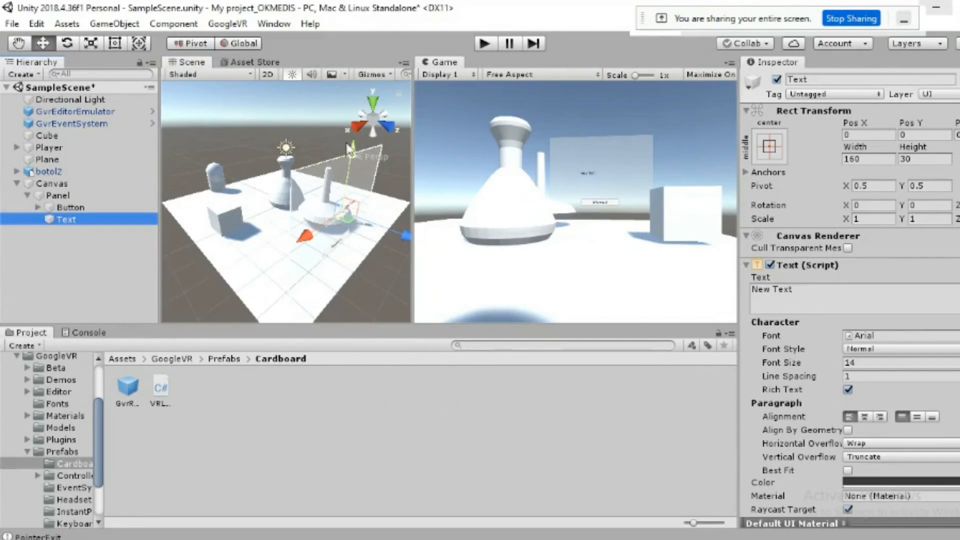
{"action": "left_click_drag", "start_coordinate": [351, 145], "coordinate": [354, 136]}
{"action": "left_click_drag", "start_coordinate": [307, 218], "coordinate": [310, 223]}
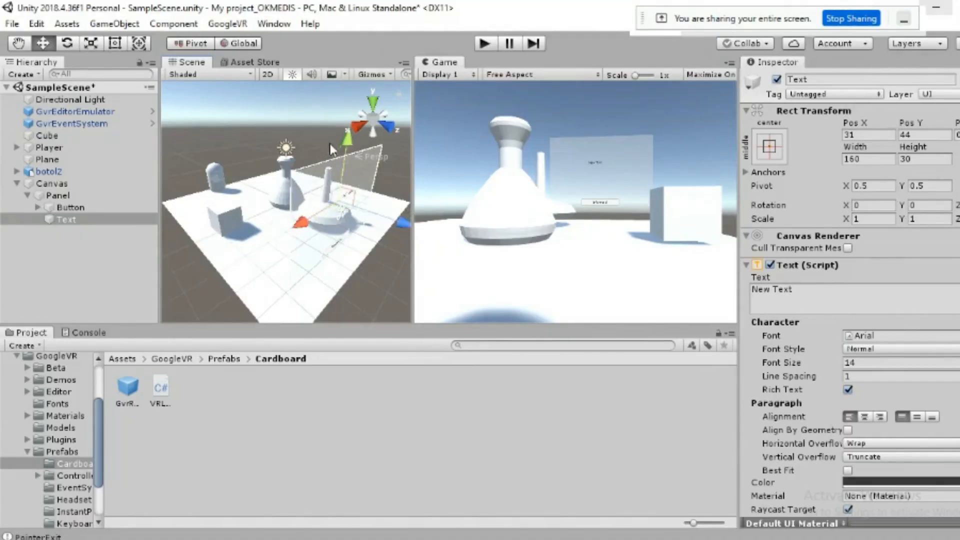
{"action": "left_click_drag", "start_coordinate": [349, 137], "coordinate": [350, 165]}
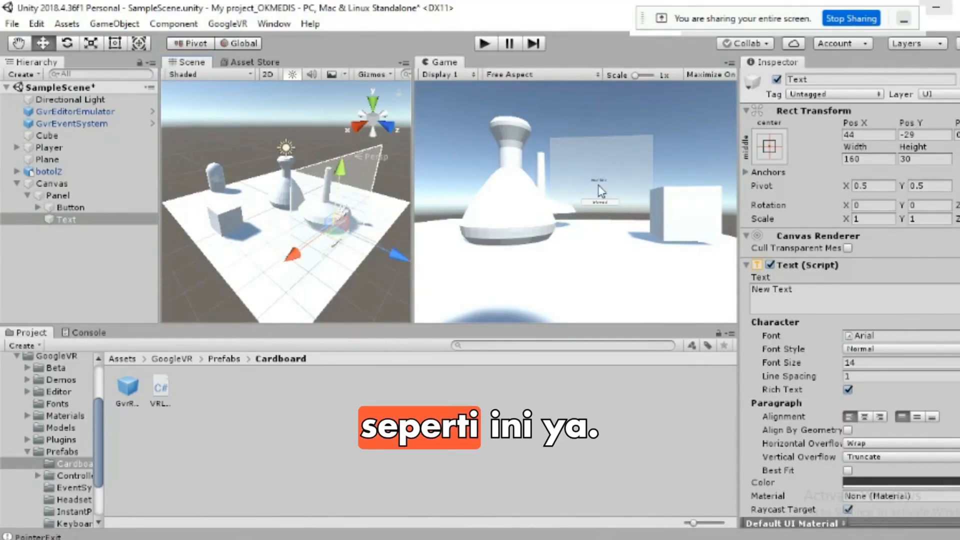
Set the content of the panel's text element to "Informasi botol medis yang digunakan di dalam laboratorium".
{"action": "left_click", "coordinate": [802, 290]}
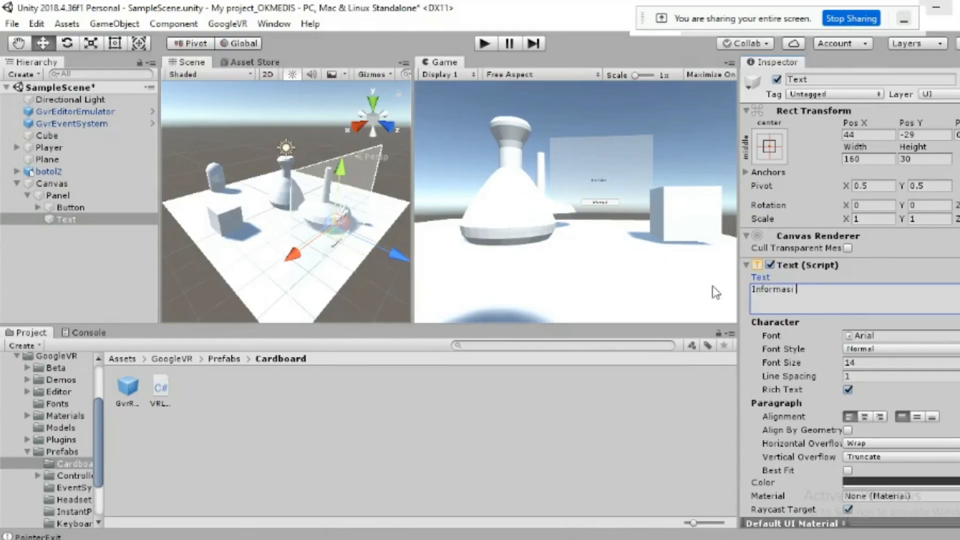
{"action": "type", "text": "Informasi botol "}
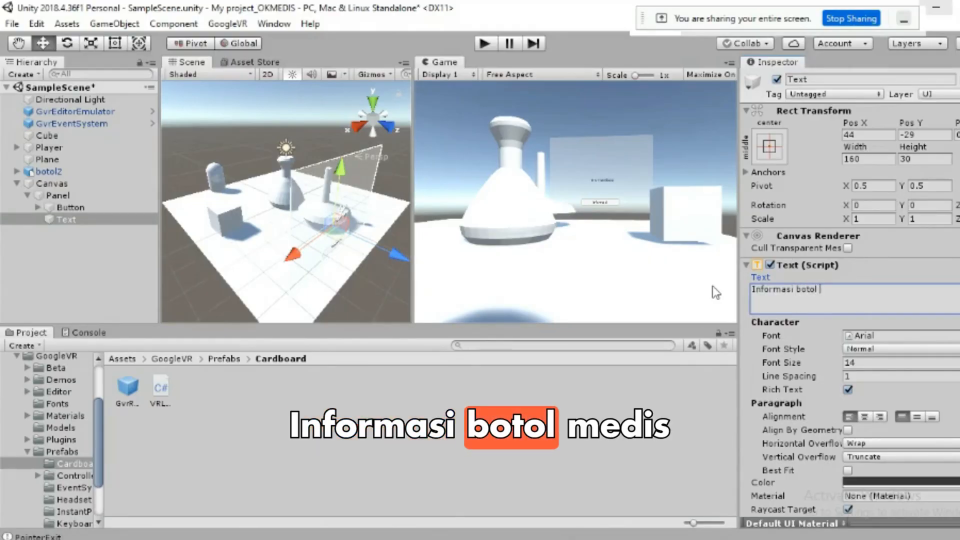
{"action": "type", "text": "medis yang"}
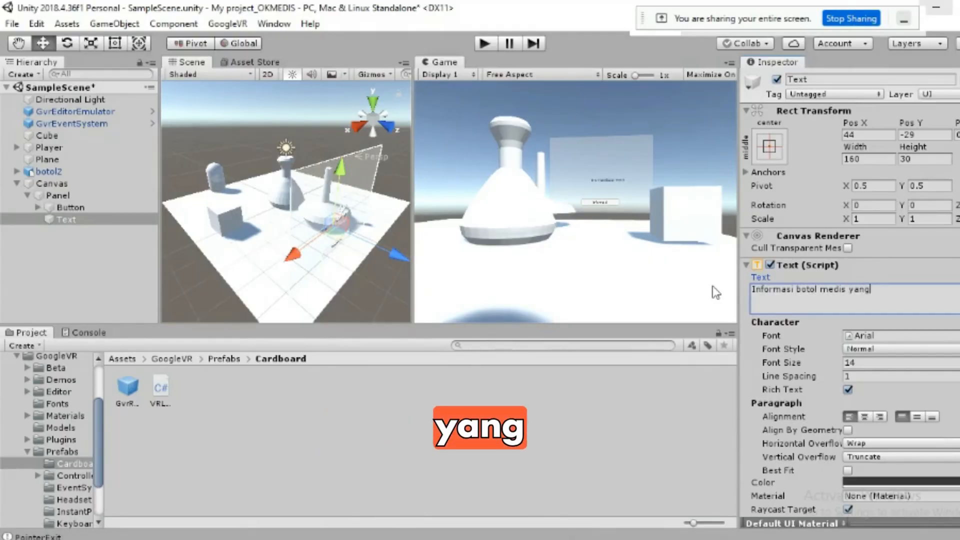
{"action": "type", "text": " digunakan "}
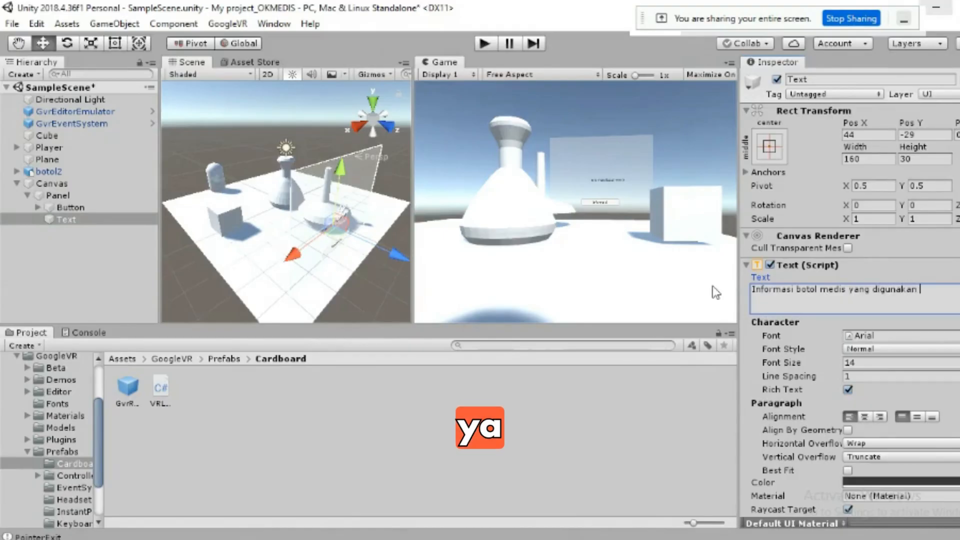
{"action": "type", "text": "di"}
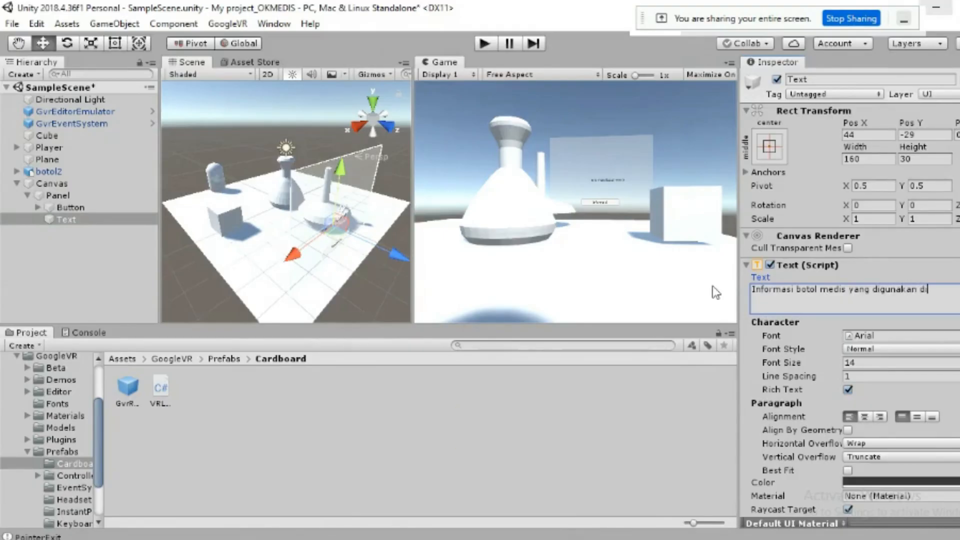
{"action": "type", "text": "dala"}
{"action": "type", "text": "m laboratorium"}
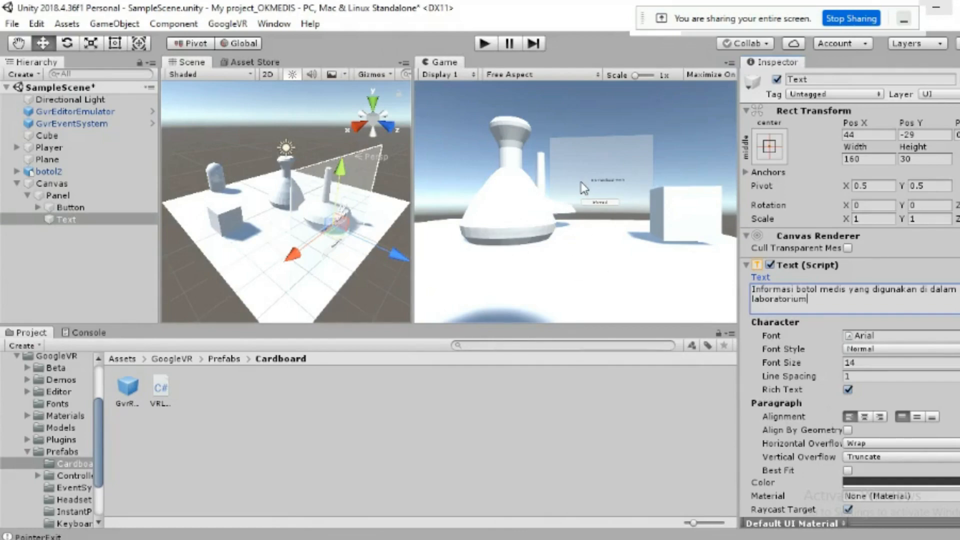
Set the font size of the panel's text element to 12.
{"action": "left_click", "coordinate": [56, 196]}
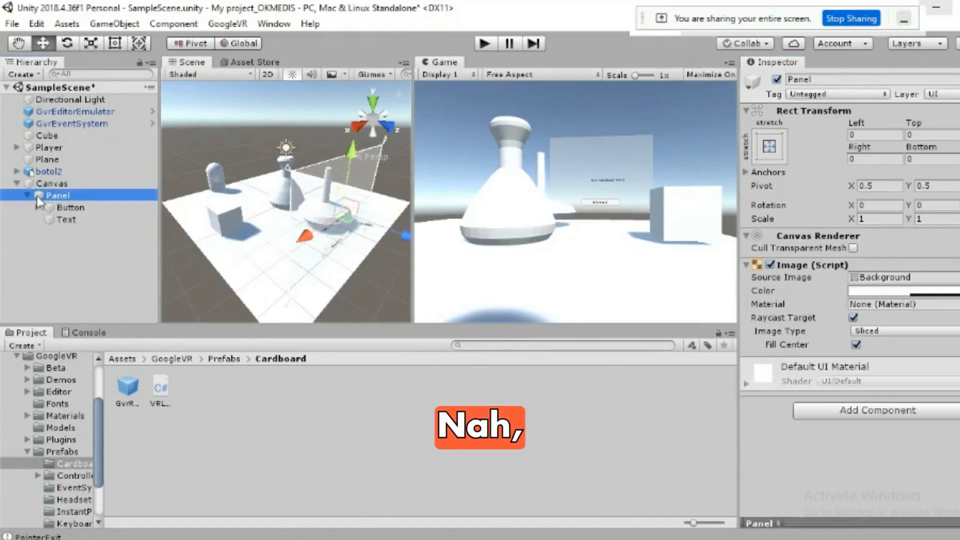
{"action": "left_click", "coordinate": [49, 208]}
{"action": "left_click", "coordinate": [50, 218]}
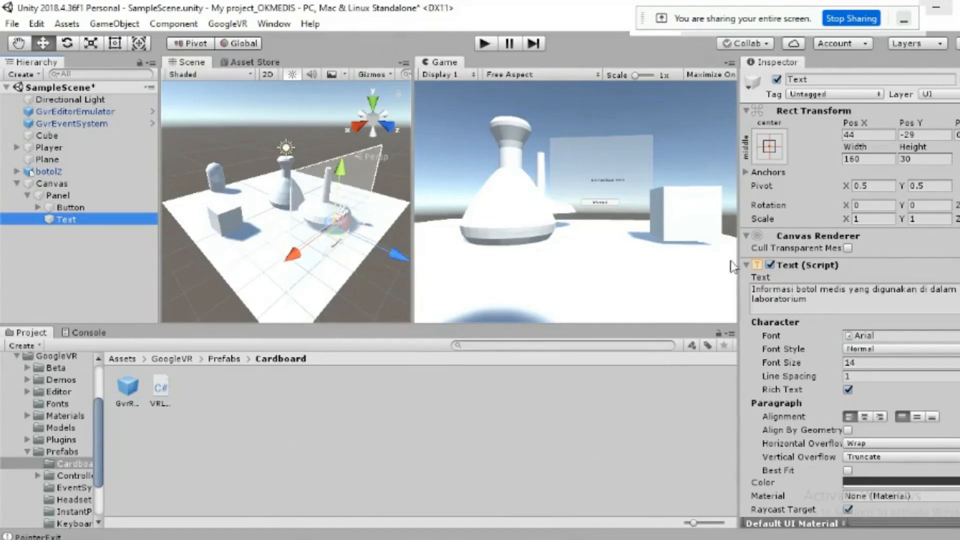
{"action": "left_click", "coordinate": [867, 361]}
{"action": "type", "text": "12"}
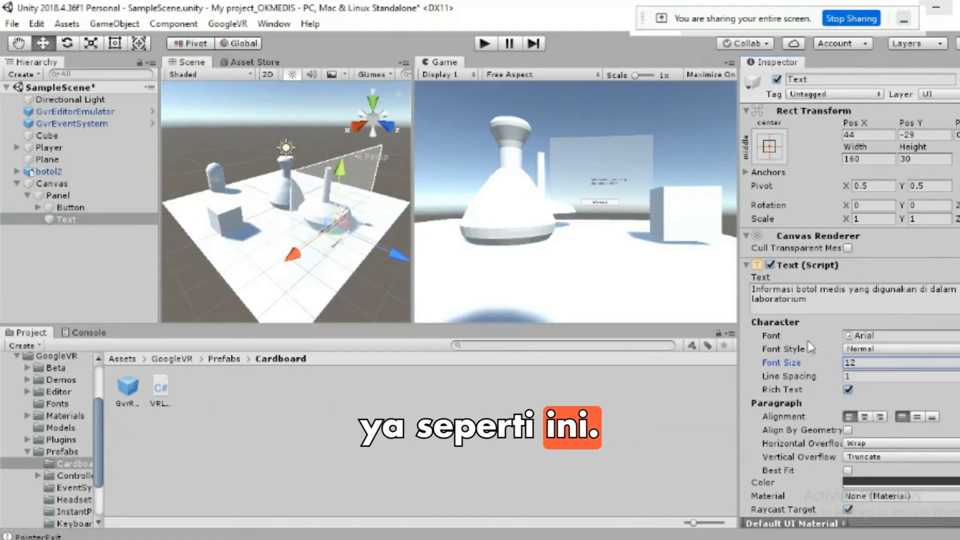
Centre the panel text's horizontal alignment and shift the element along X to about Pos X 6.
{"action": "left_click", "coordinate": [866, 417]}
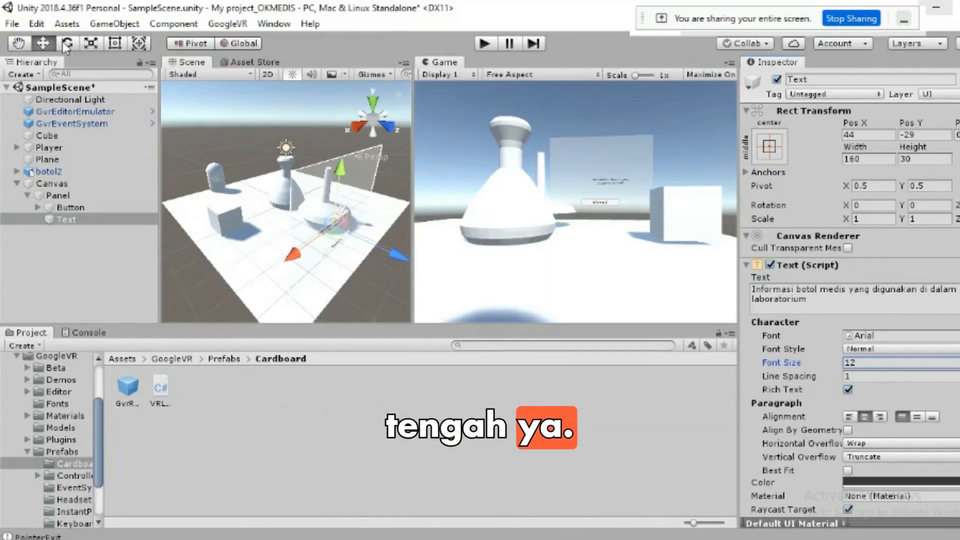
{"action": "left_click_drag", "start_coordinate": [296, 248], "coordinate": [306, 254]}
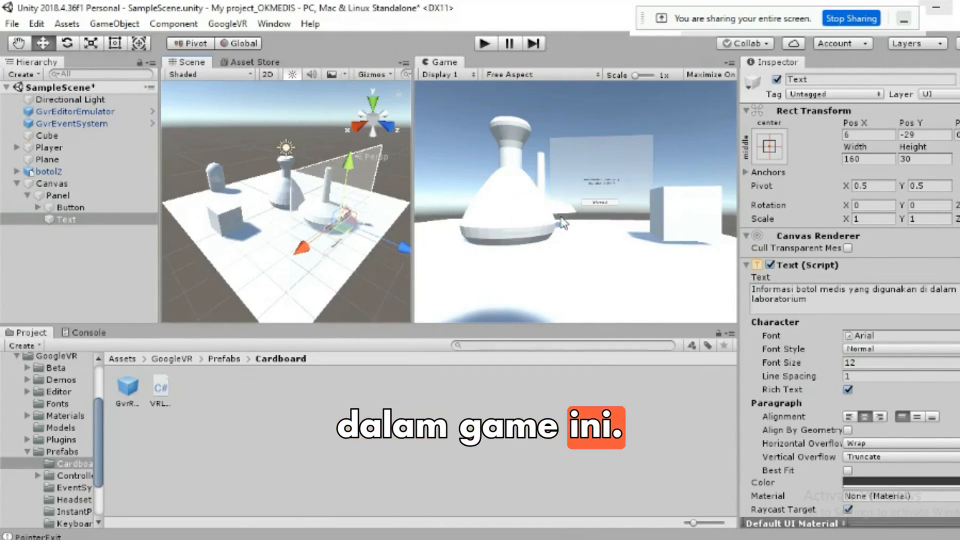
Create a C# script named "gaze" in the Cardboard prefabs folder.
{"action": "left_click", "coordinate": [42, 199]}
{"action": "left_click", "coordinate": [45, 208]}
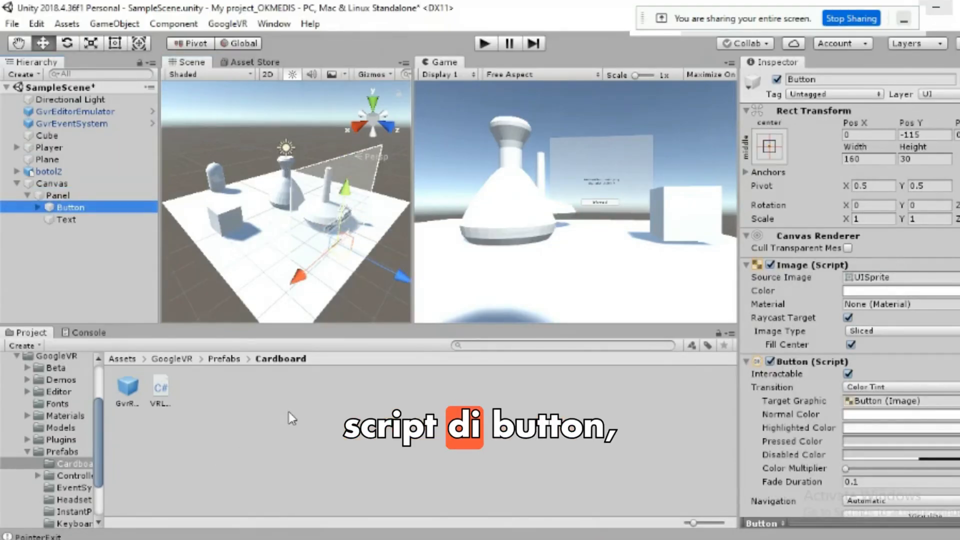
{"action": "right_click", "coordinate": [287, 398]}
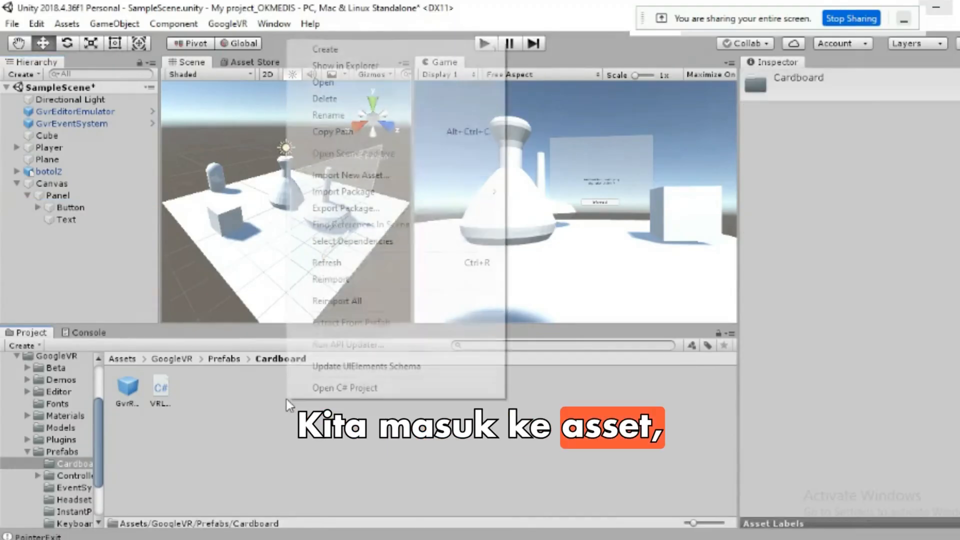
{"action": "mouse_move", "coordinate": [365, 52]}
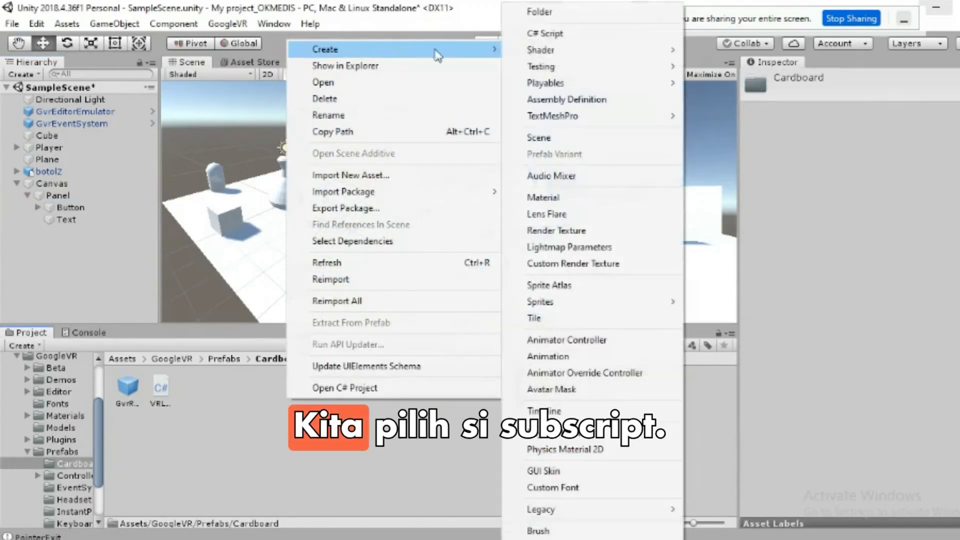
{"action": "left_click", "coordinate": [563, 35]}
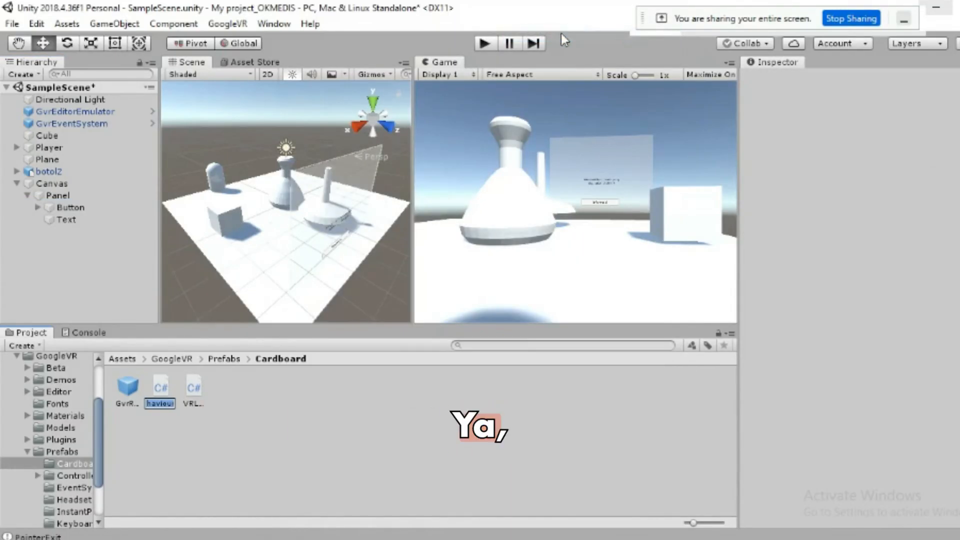
{"action": "type", "text": "ga"}
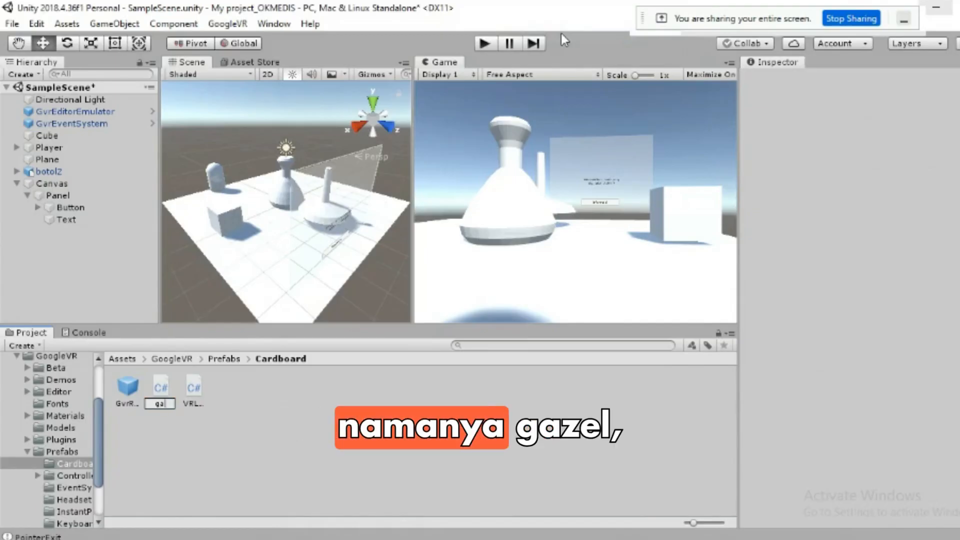
{"action": "type", "text": "ze"}
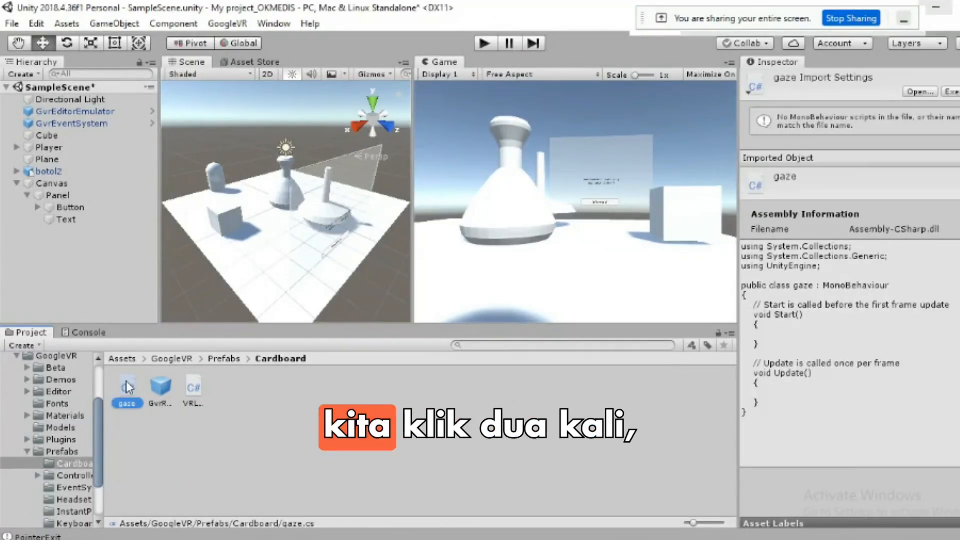
Open the gaze script in Visual Studio and replace all its default code with the code from the gaze Notepad file.
{"action": "double_click", "coordinate": [128, 387]}
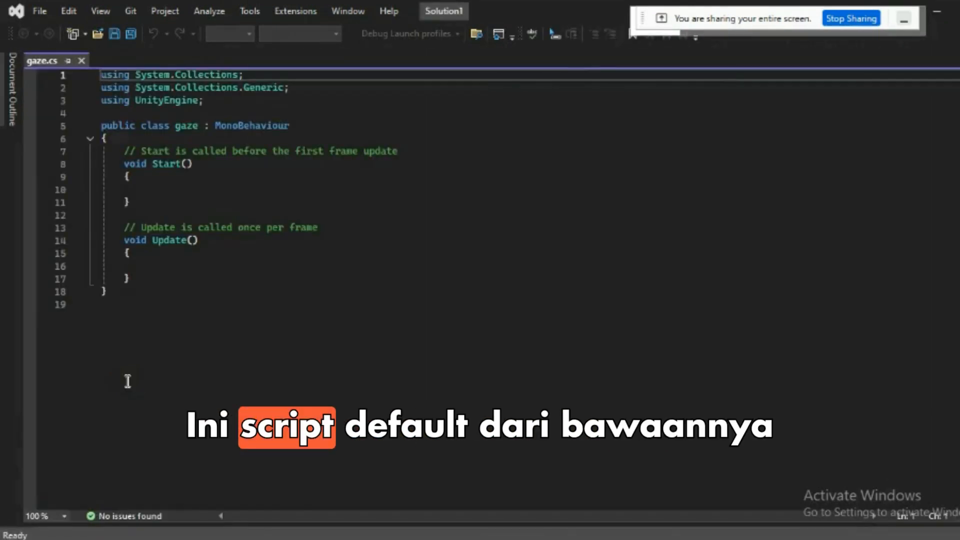
{"action": "key", "text": "ctrl+a"}
{"action": "key", "text": "BackSpace"}
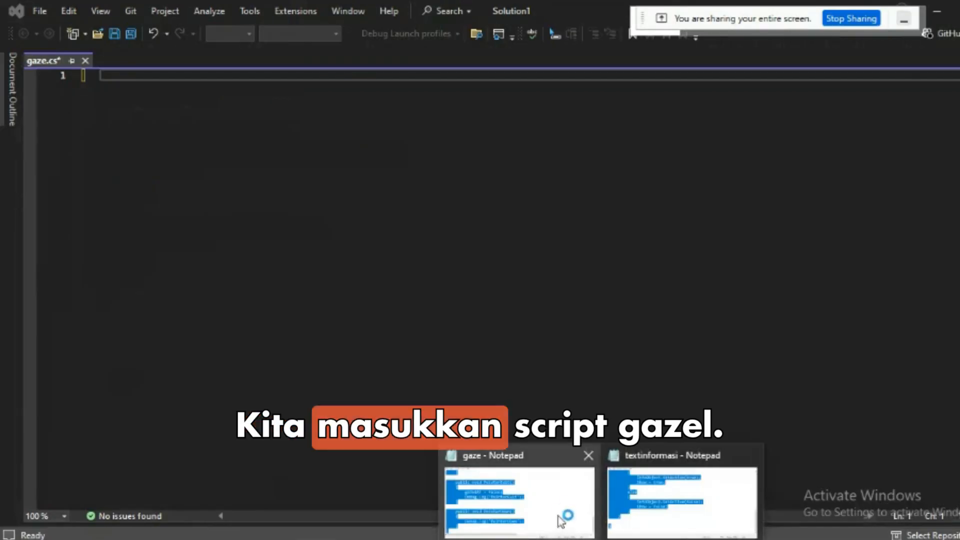
{"action": "left_click", "coordinate": [559, 514]}
{"action": "left_click", "coordinate": [572, 538]}
{"action": "type", "text": "using System.Collections; using System.Collections.Generic; using UnityEngine; using UnityEngine.EventSystems;  public class gaze : MonoBehaviour {  \tpublic float gazeTime = 2f; \tprivate float timer; \tprivate bool gazedAt;  \t// Use this for initialization \tvoid Start() \t{  \t}  \t// Update is called once per frame \tvoid Update() \t{  \t\tif (gazedAt) \t\t{ \t\t\ttimer += Time.deltaTime;  \t\t\tif (timer >= gazeTime) \t\t\t{ \t\t\t\t// execute pointerdown handler \t\t\t\tExecuteEvents.Execute(gameObject, new PointerEventData(EventSystem.current), ExecuteEvents.pointerDownHandler); \t\t\t\ttimer = 0f; \t\t\t} \t\t}  \t}  \tpublic void PointerEnter() \t{ \t\tgazedAt = true; \t\tDebug.Log(\"PointerEnter\"); \t}  \tpublic void PointerExit() \t{ \t\tgazedAt = false; \t\tDebug.Log(\"PointerExit\"); \t}  \tpublic void PointerDown() \t{ \t\tDebug.Log(\"PointerDown\"); \t} }"}
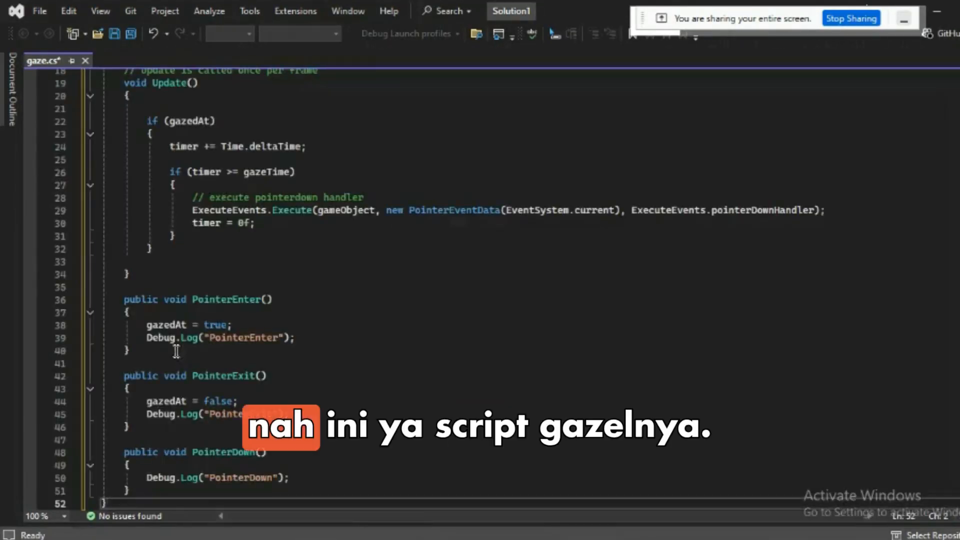
Review the pasted gaze script from its fields down to the pointer methods and save the file.
{"action": "scroll", "coordinate": [171, 336], "scroll_direction": "up", "scroll_amount": 6}
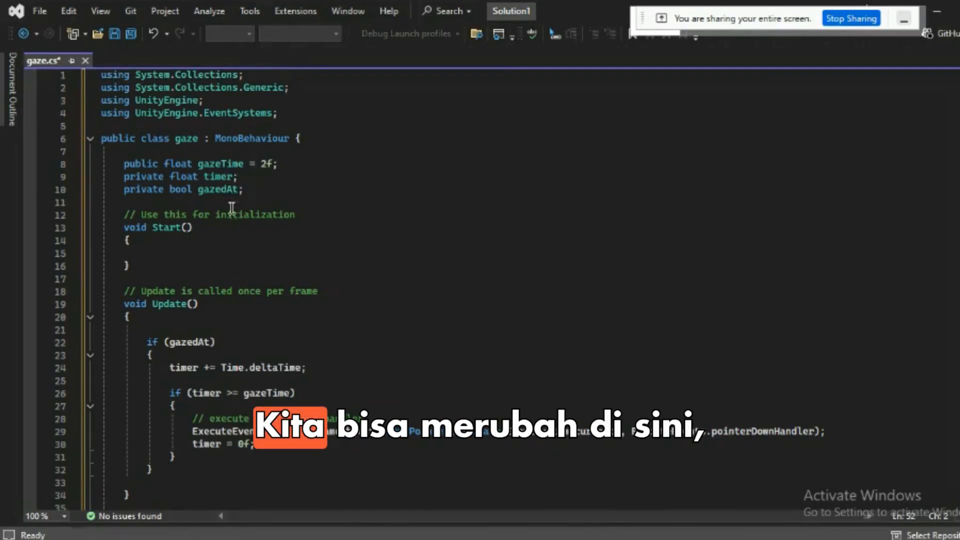
{"action": "scroll", "coordinate": [250, 220], "scroll_direction": "down", "scroll_amount": 4}
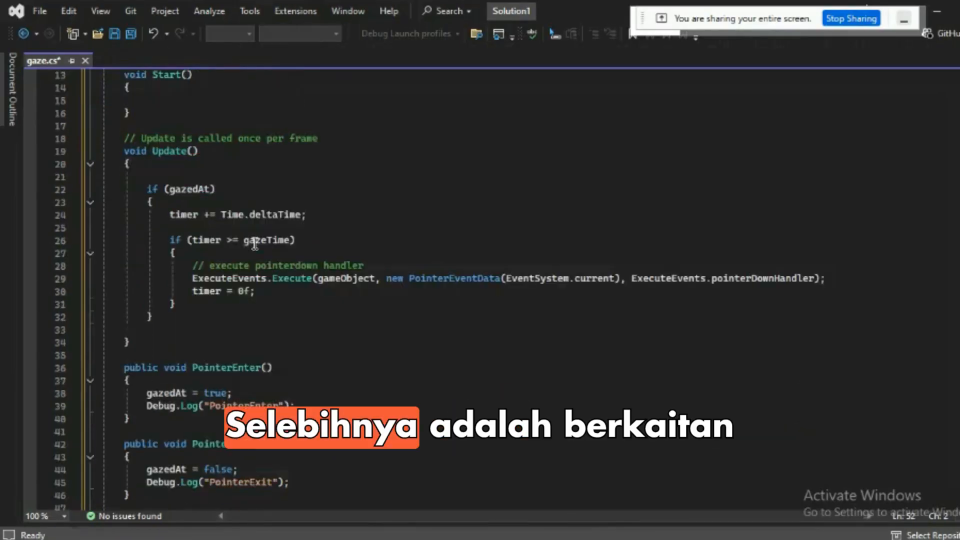
{"action": "scroll", "coordinate": [253, 245], "scroll_direction": "down", "scroll_amount": 2}
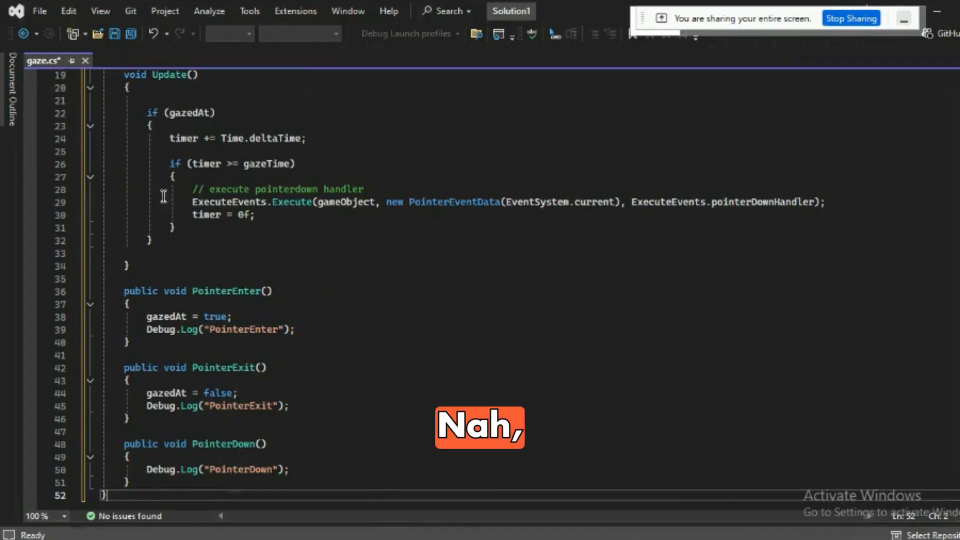
{"action": "left_click", "coordinate": [115, 34]}
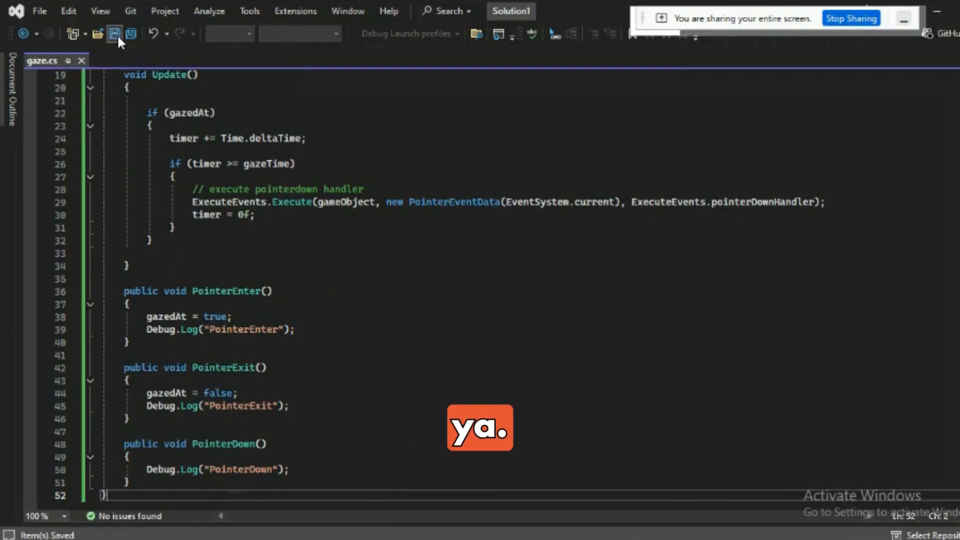
Switch to Unity and create a C# script named "textinformasi" in the Cardboard prefabs folder.
{"action": "left_click", "coordinate": [579, 538]}
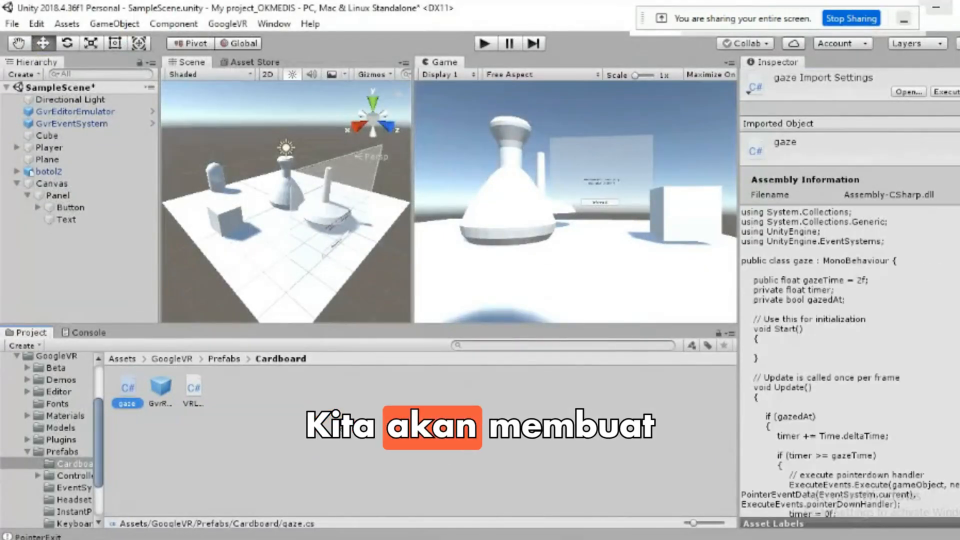
{"action": "right_click", "coordinate": [328, 406]}
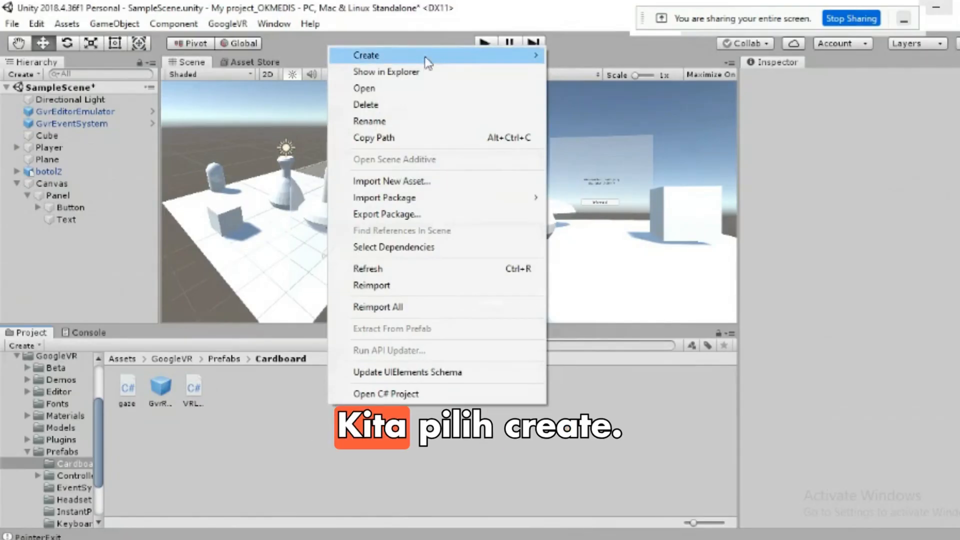
{"action": "mouse_move", "coordinate": [428, 57]}
{"action": "left_click", "coordinate": [584, 33]}
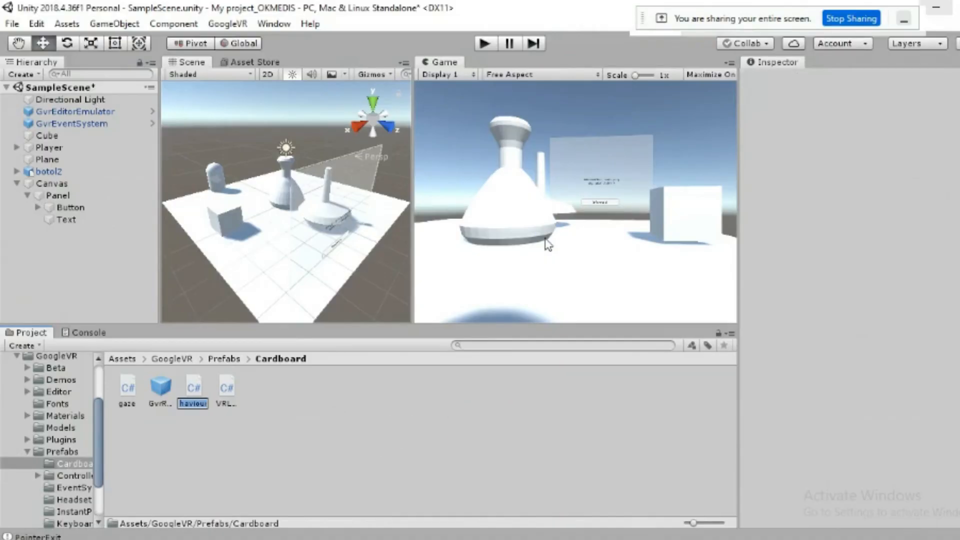
{"action": "key", "text": "BackSpace"}
{"action": "key", "text": "BackSpace"}
{"action": "type", "text": "xt"}
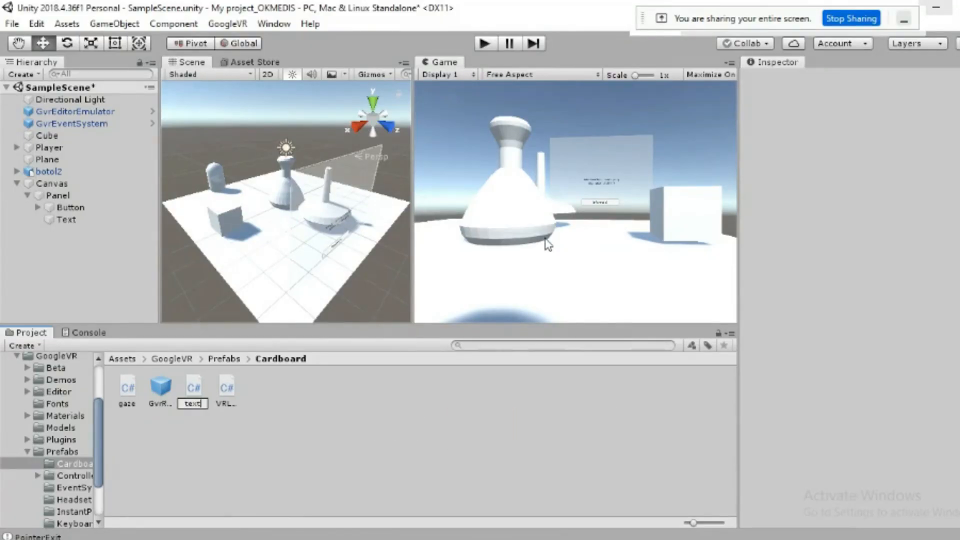
{"action": "key", "text": "BackSpace"}
{"action": "key", "text": "BackSpace"}
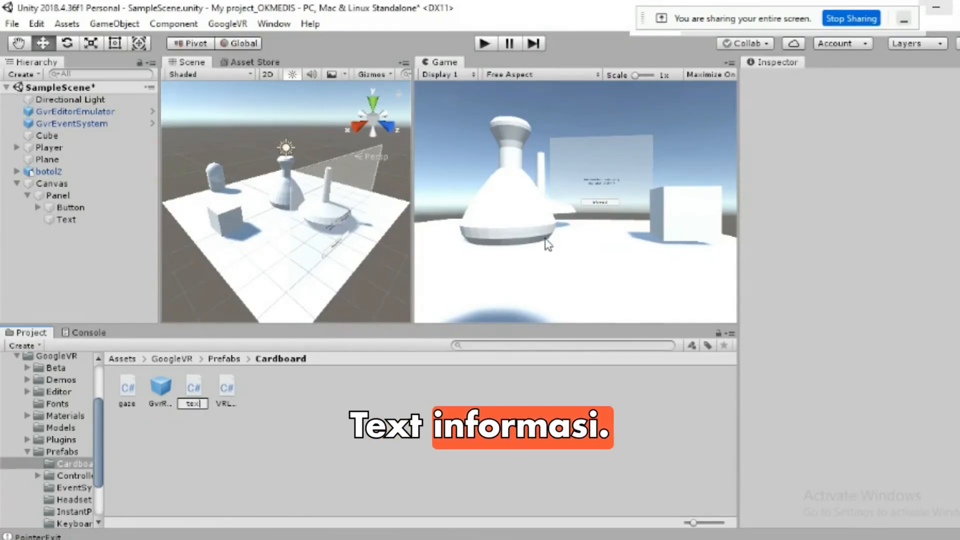
{"action": "type", "text": "xtinfo"}
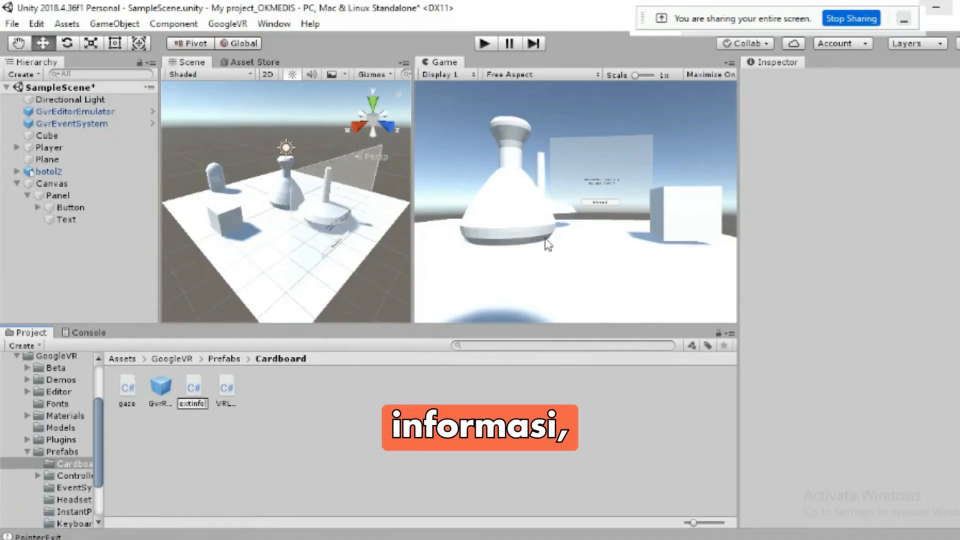
{"action": "type", "text": "rmasi"}
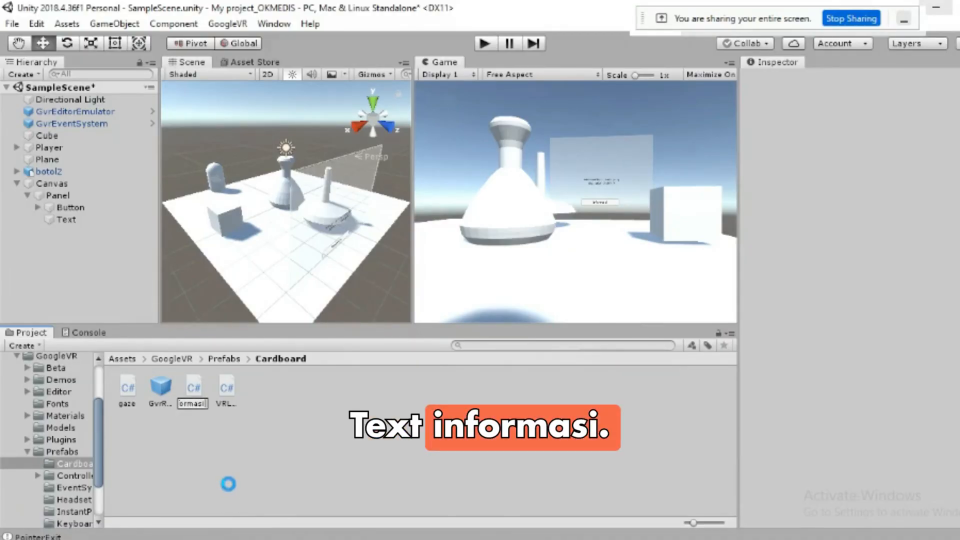
{"action": "key", "text": "Return"}
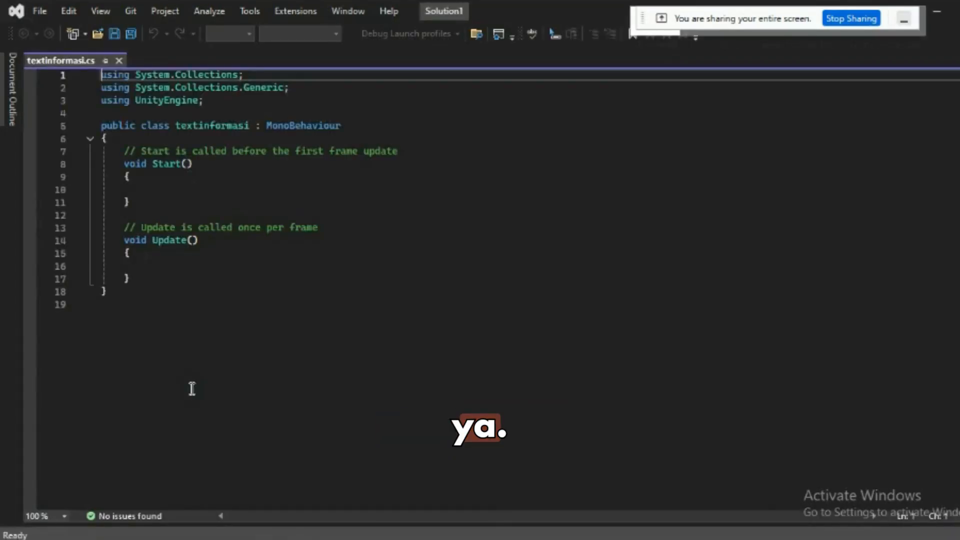
Replace all default code of the textinformasi script with the code from the textinformasi Notepad file and save it.
{"action": "key", "text": "ctrl+a"}
{"action": "key", "text": "Delete"}
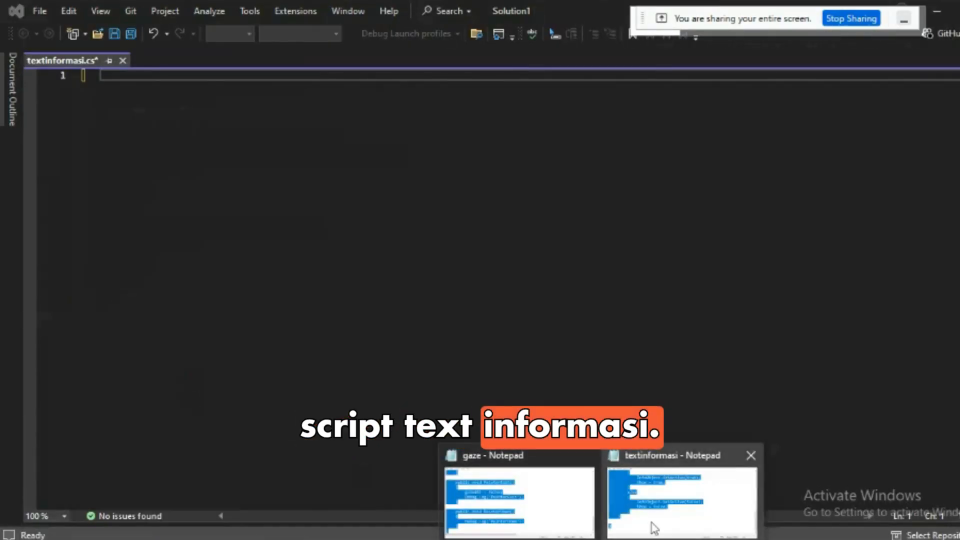
{"action": "left_click", "coordinate": [653, 524]}
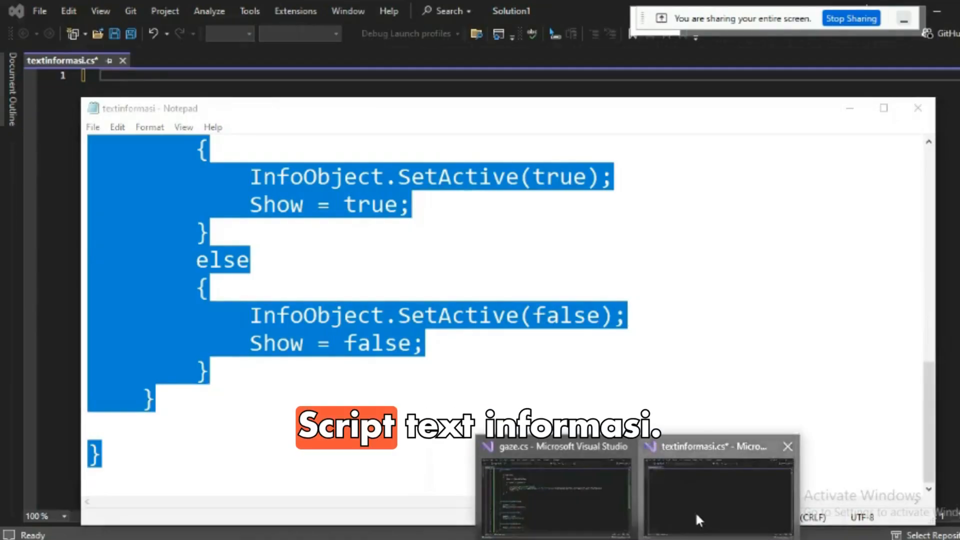
{"action": "left_click", "coordinate": [695, 508]}
{"action": "key", "text": "ctrl+v"}
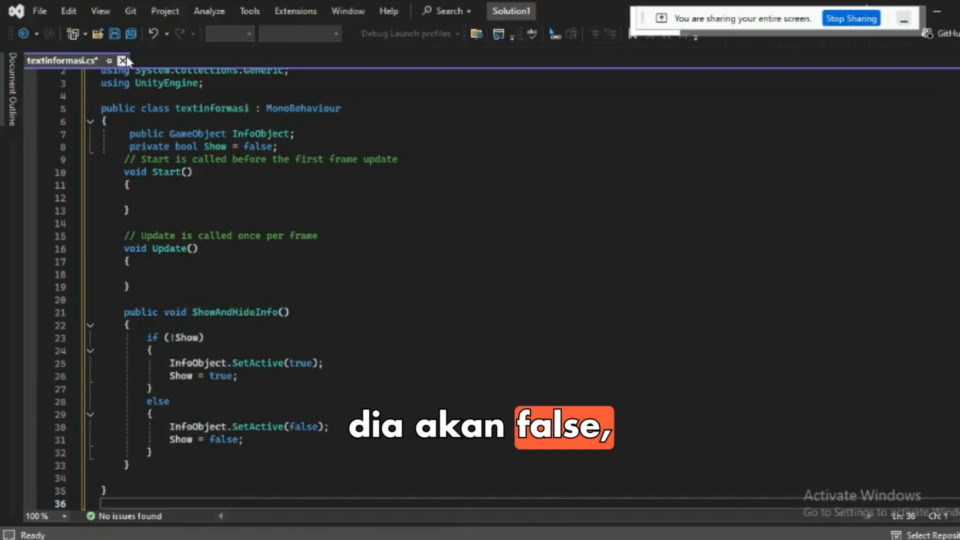
{"action": "left_click", "coordinate": [115, 32]}
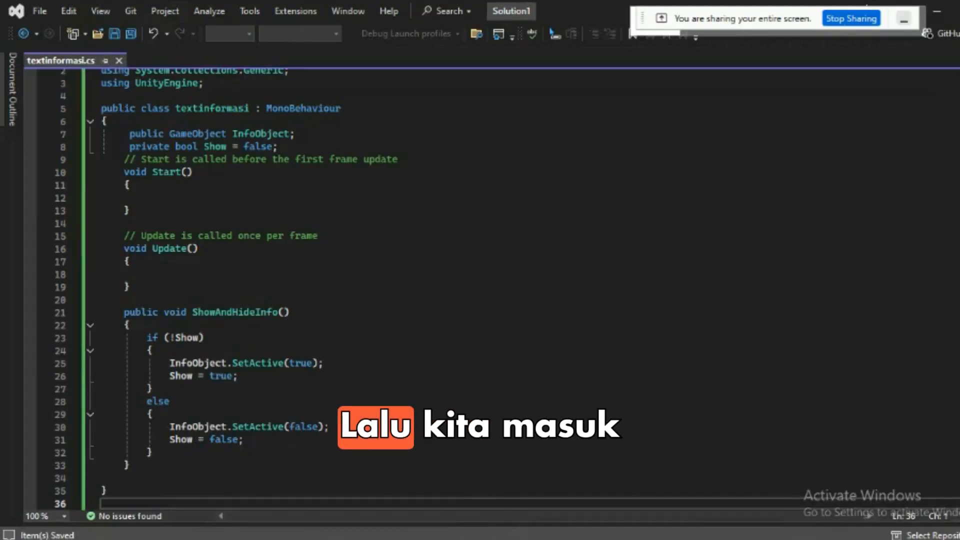
Switch back to Unity and attach the gaze script to the panel's Button object as a component.
{"action": "key", "text": "alt+Tab"}
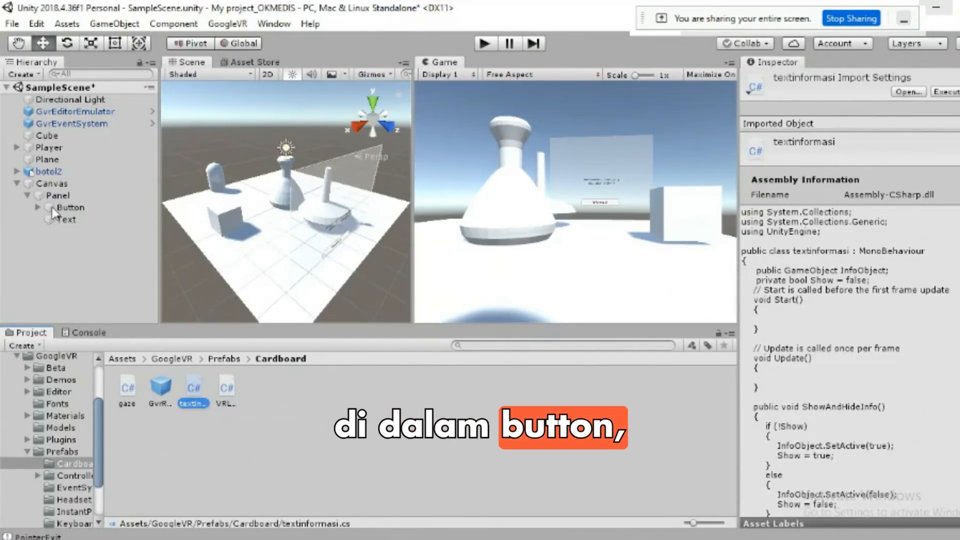
{"action": "left_click", "coordinate": [68, 207]}
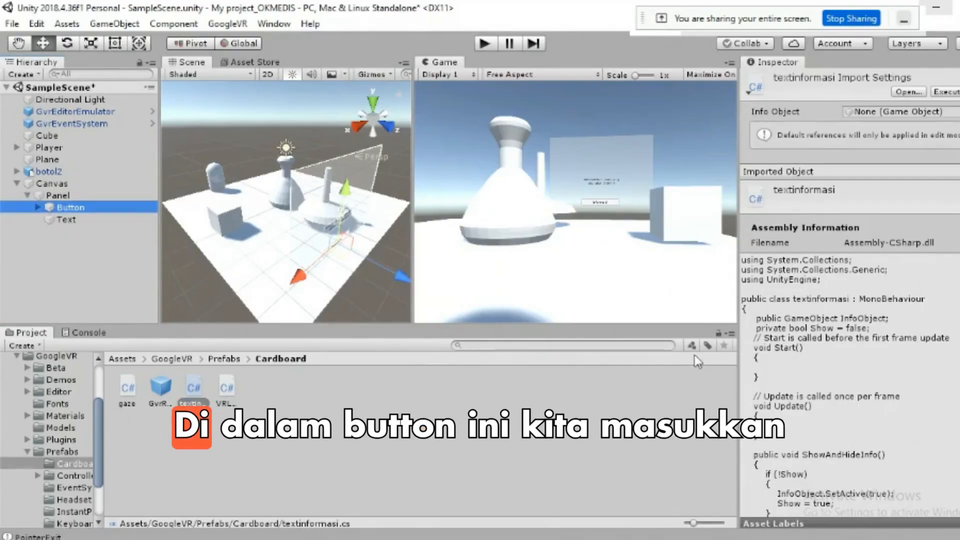
{"action": "left_click_drag", "start_coordinate": [133, 386], "coordinate": [878, 358]}
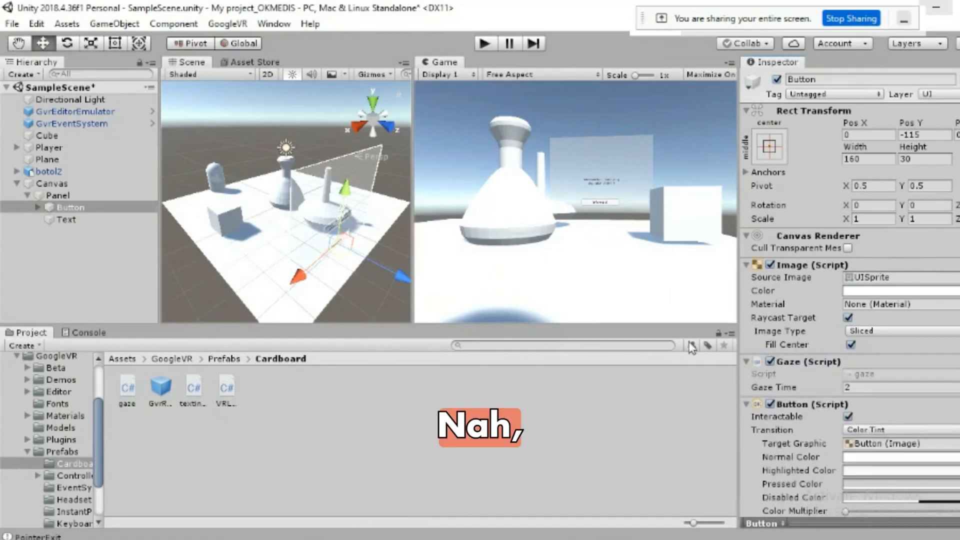
Attach the textinformasi script to the panel's Text object as a component.
{"action": "left_click", "coordinate": [54, 220]}
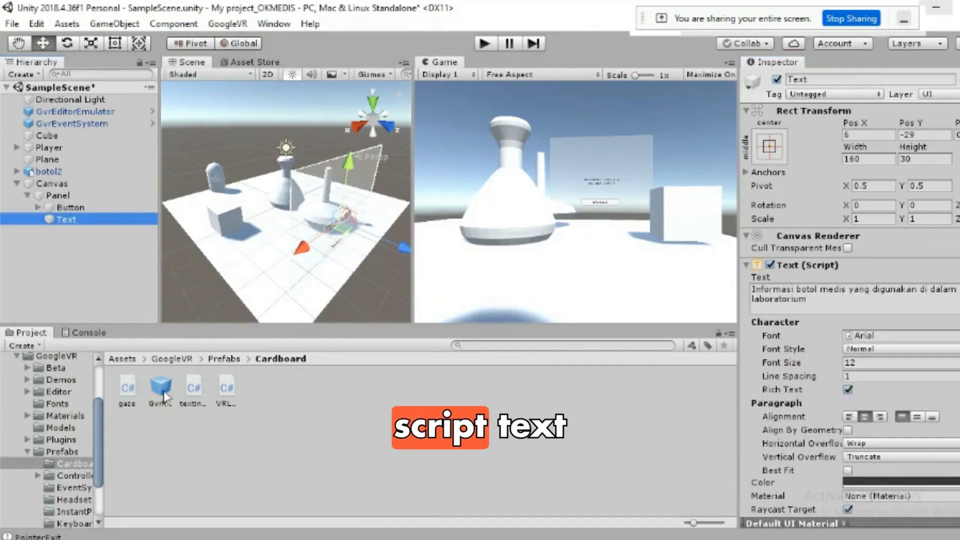
{"action": "left_click", "coordinate": [194, 391]}
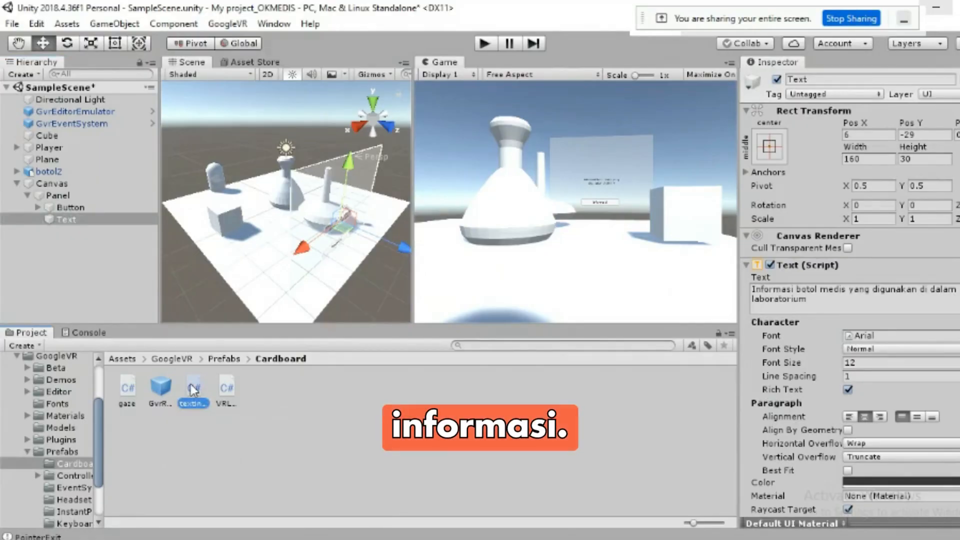
{"action": "left_click_drag", "start_coordinate": [866, 263], "coordinate": [865, 263]}
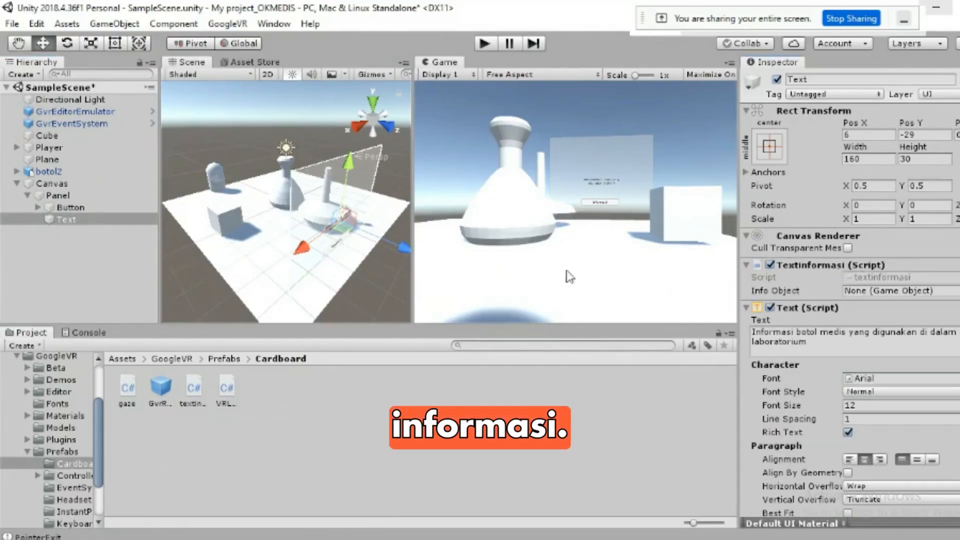
Add an Event Trigger component to the panel's Button object.
{"action": "left_click", "coordinate": [66, 207]}
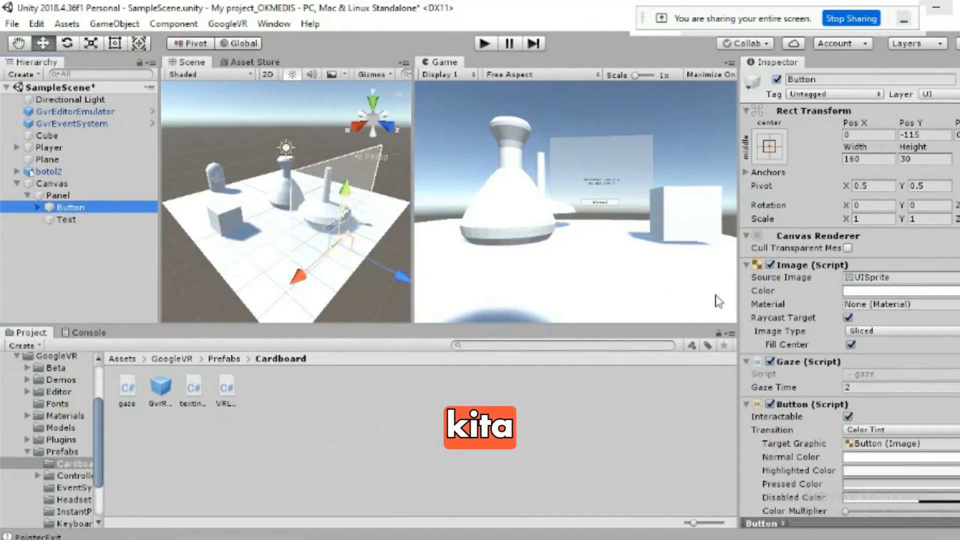
{"action": "scroll", "coordinate": [850, 295], "scroll_direction": "down", "scroll_amount": 5}
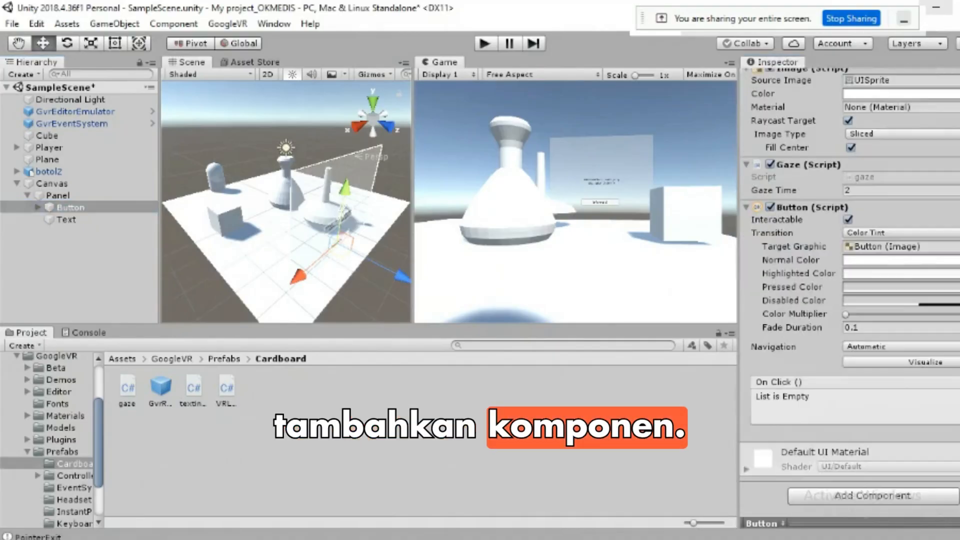
{"action": "left_click", "coordinate": [855, 497]}
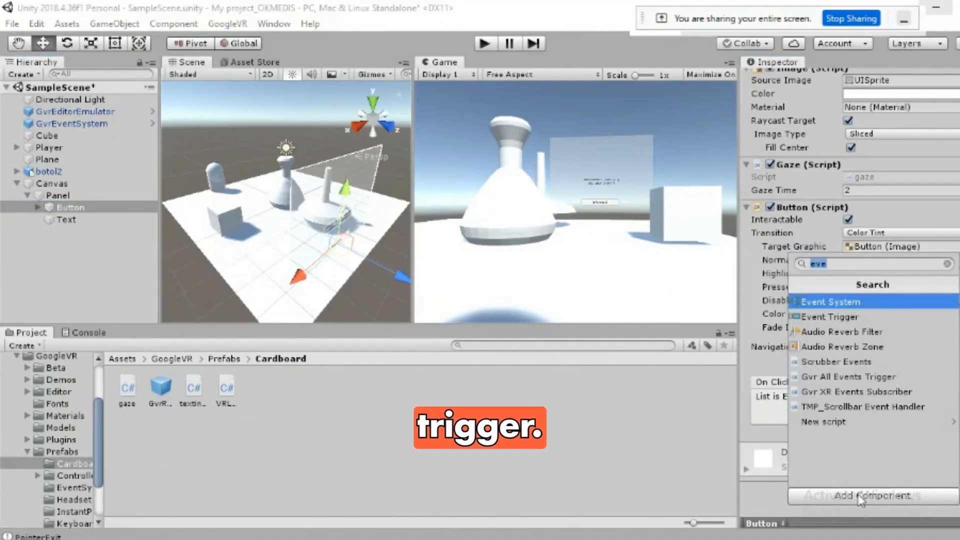
{"action": "left_click", "coordinate": [855, 317]}
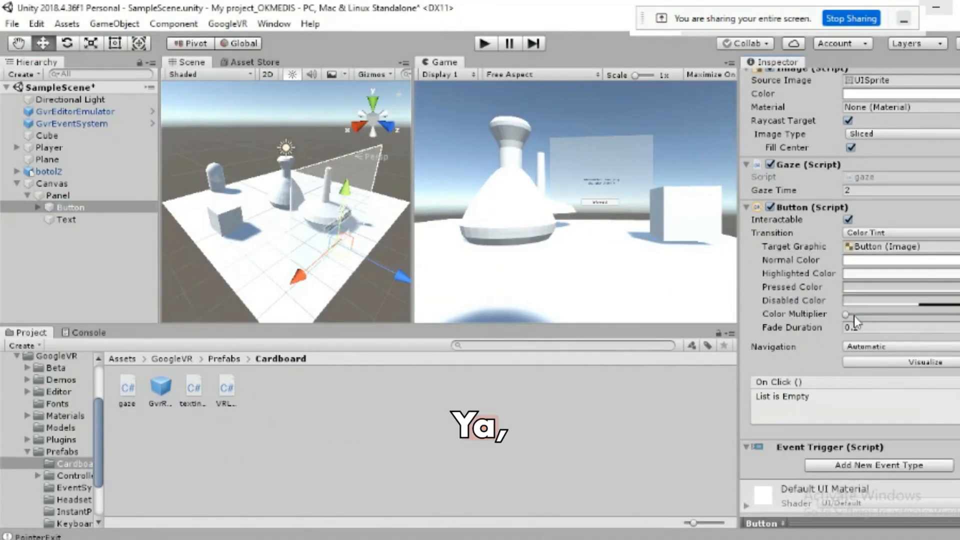
Add a PointerEnter event to the Button's Event Trigger, with Button as its target object and gaze.PointerEnter as its function.
{"action": "scroll", "coordinate": [921, 467], "scroll_direction": "down", "scroll_amount": 1}
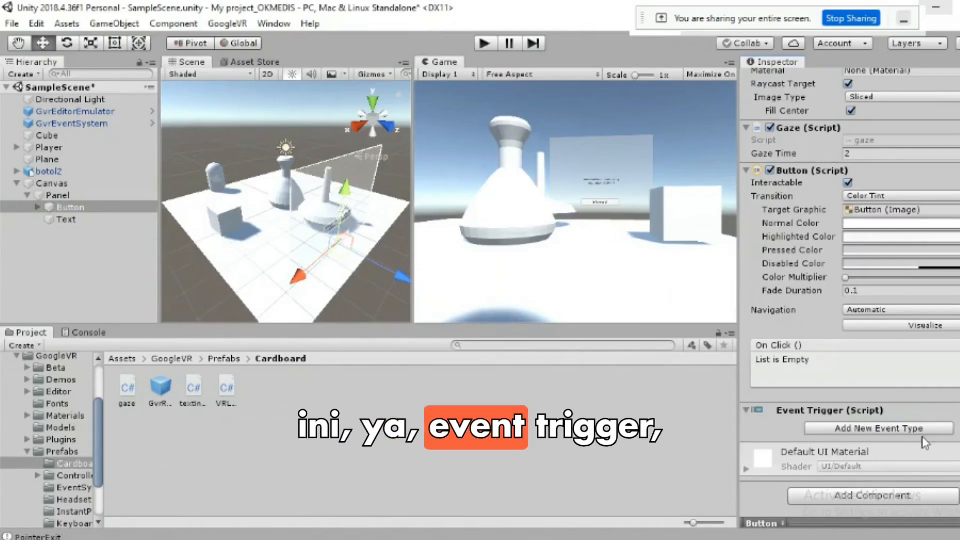
{"action": "left_click", "coordinate": [869, 429]}
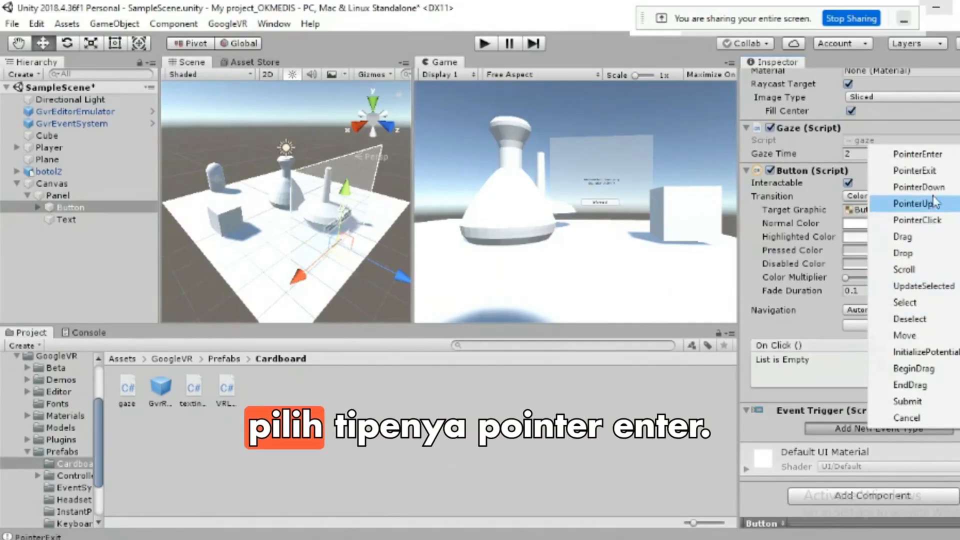
{"action": "left_click", "coordinate": [919, 154]}
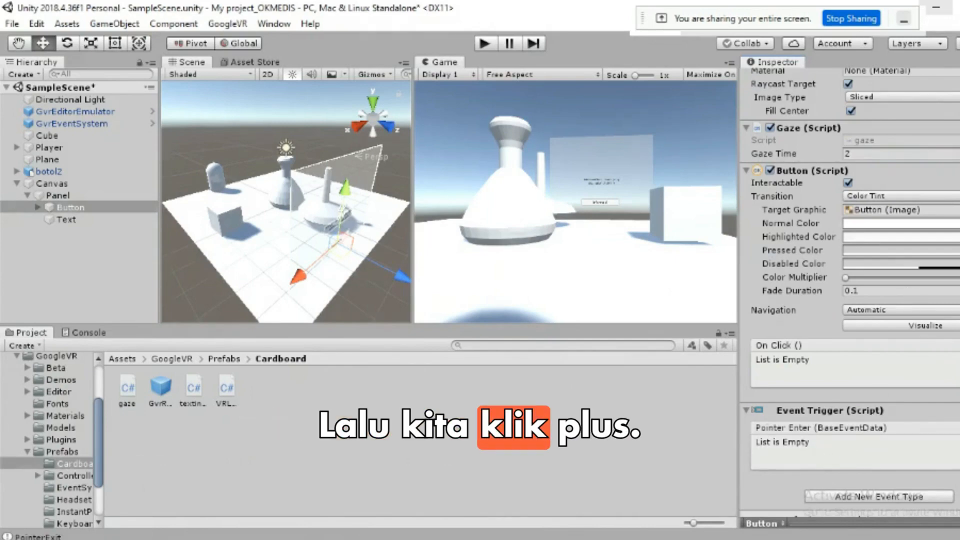
{"action": "left_click", "coordinate": [956, 494]}
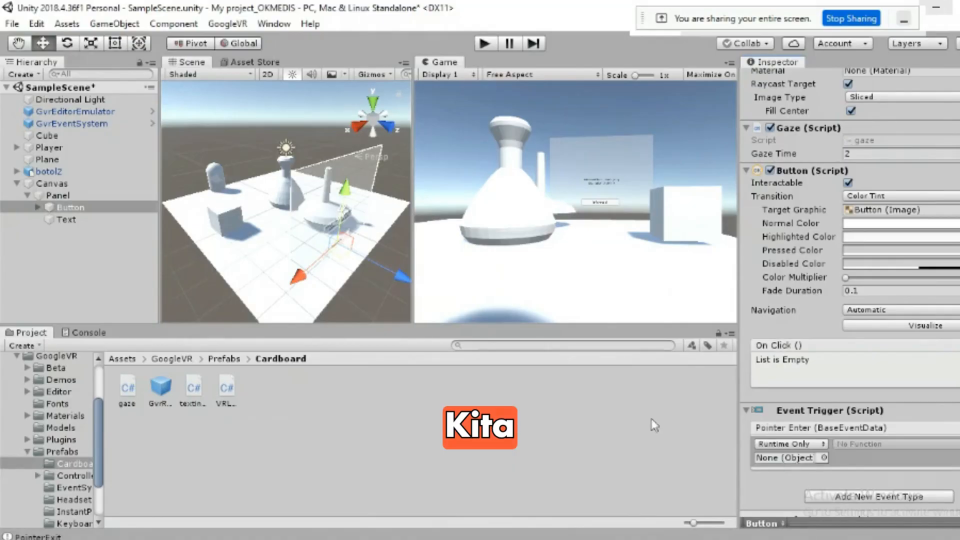
{"action": "left_click_drag", "start_coordinate": [49, 204], "coordinate": [775, 462]}
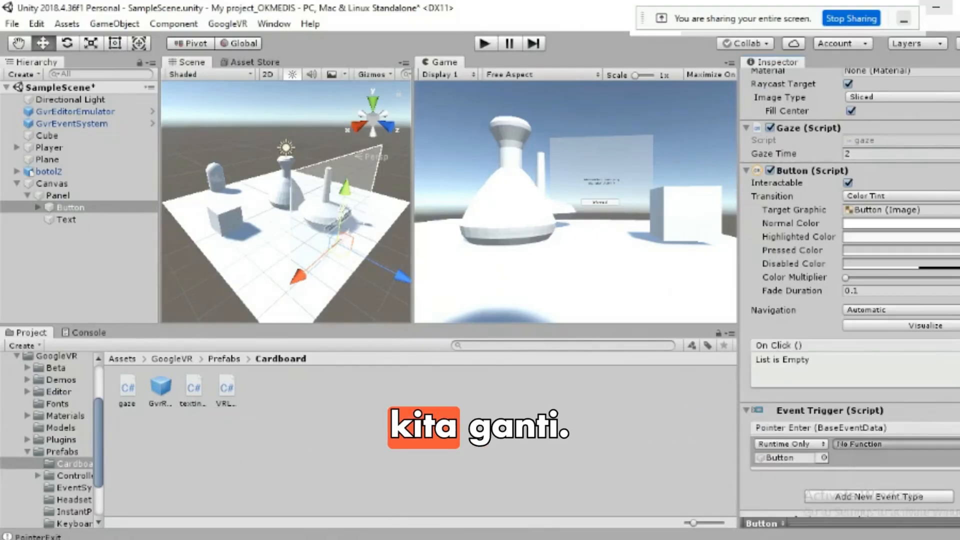
{"action": "left_click", "coordinate": [895, 444]}
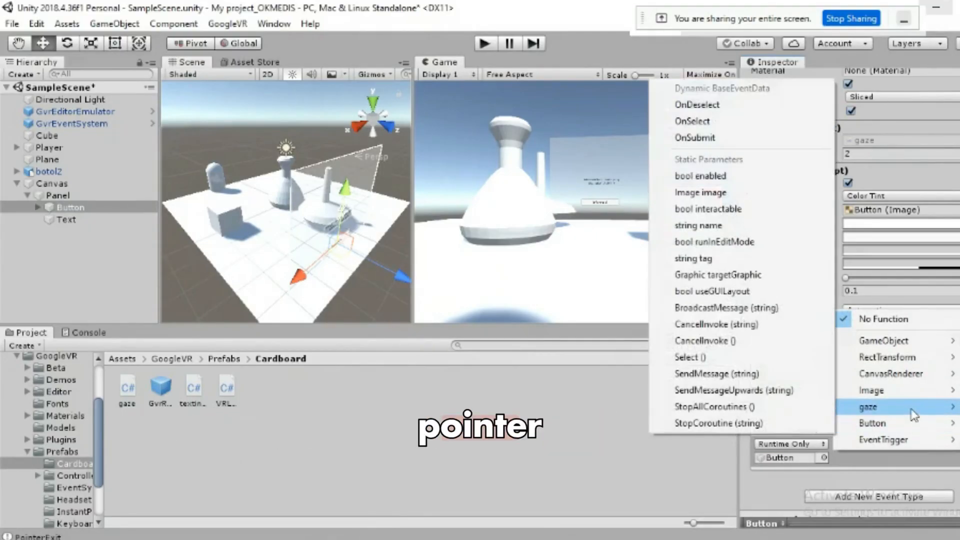
{"action": "mouse_move", "coordinate": [915, 407]}
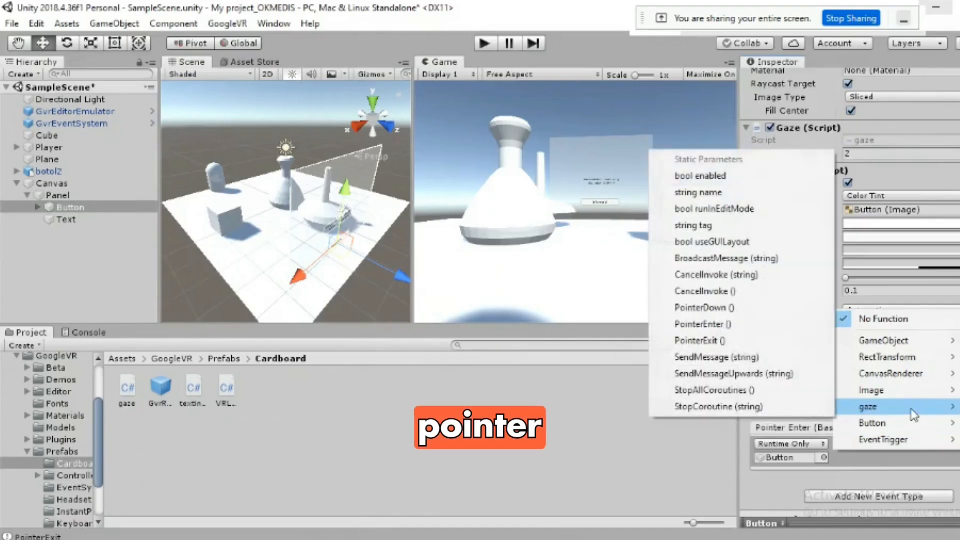
{"action": "left_click", "coordinate": [705, 325]}
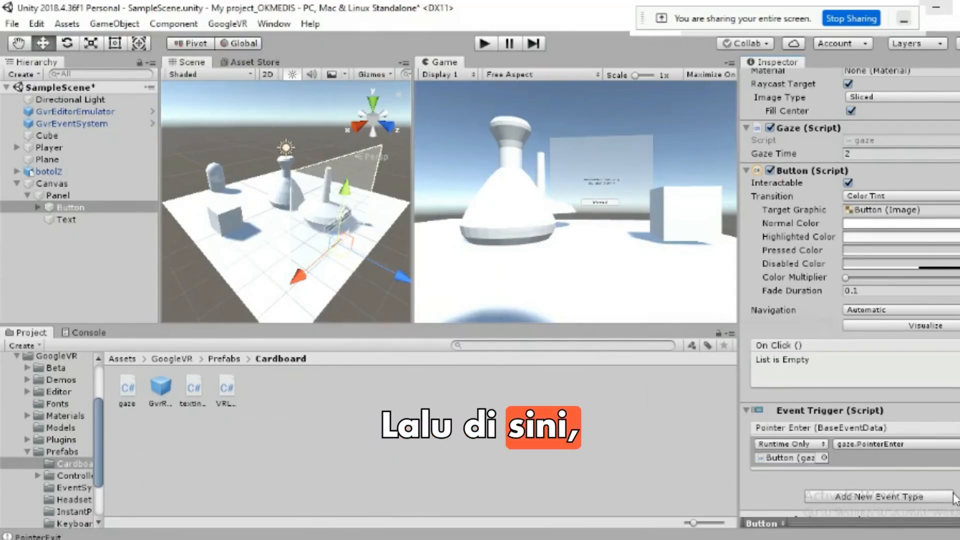
{"action": "scroll", "coordinate": [850, 291], "scroll_direction": "down", "scroll_amount": 3}
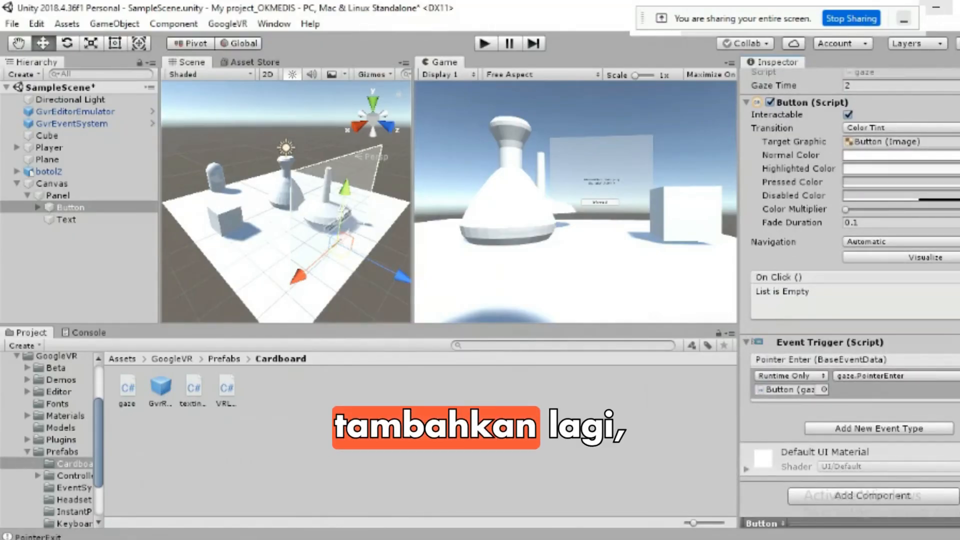
Add a second entry to the Button's Pointer Enter event, with Button as its target object and gaze.PointerExit as its function.
{"action": "left_click", "coordinate": [959, 406]}
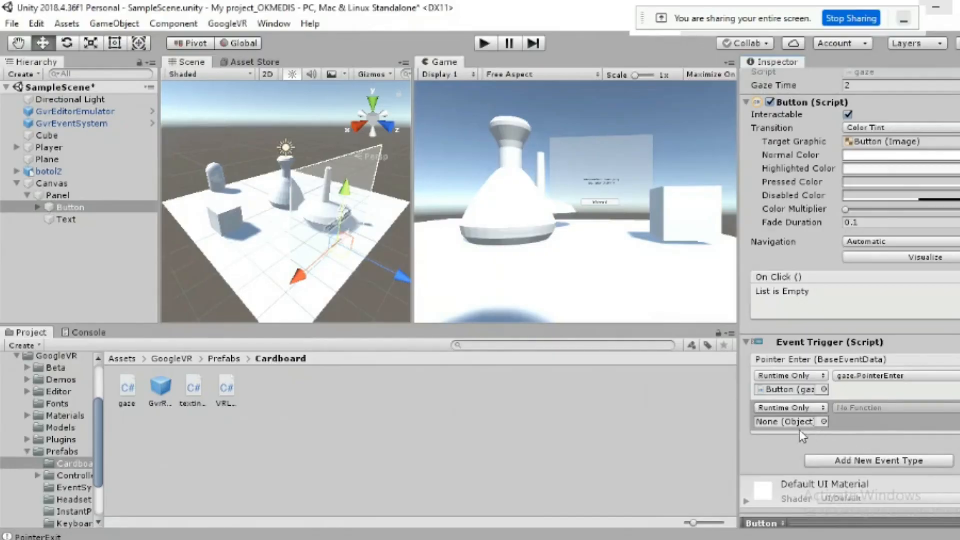
{"action": "left_click_drag", "start_coordinate": [70, 208], "coordinate": [783, 427]}
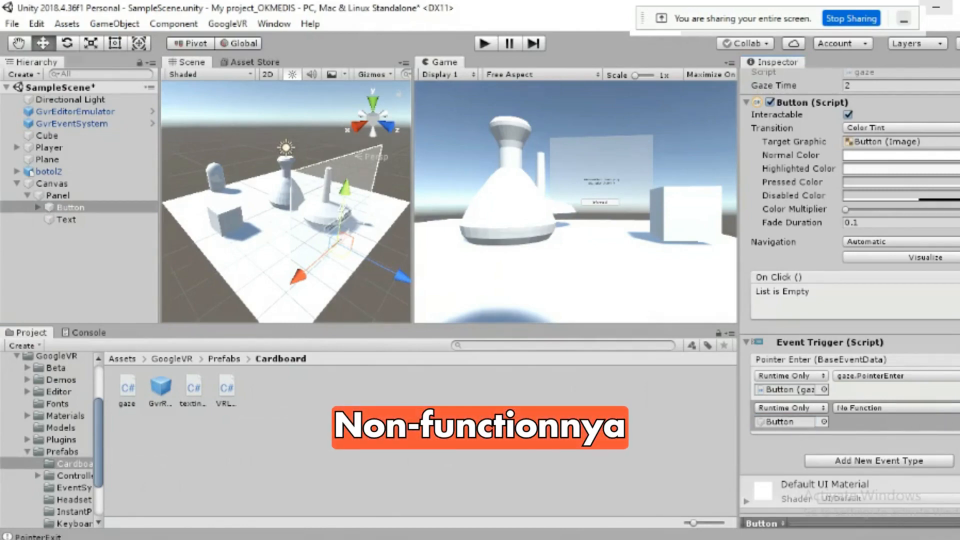
{"action": "left_click", "coordinate": [880, 407]}
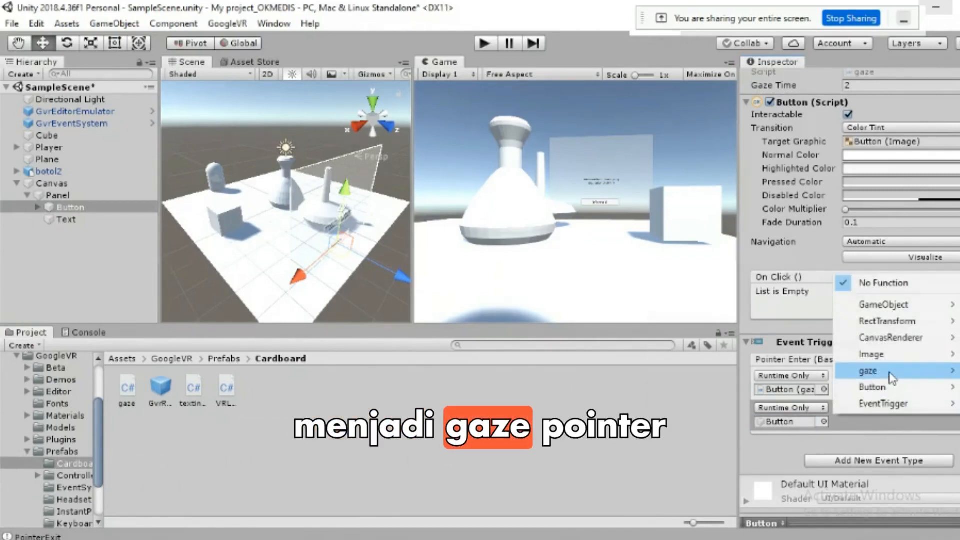
{"action": "mouse_move", "coordinate": [891, 379]}
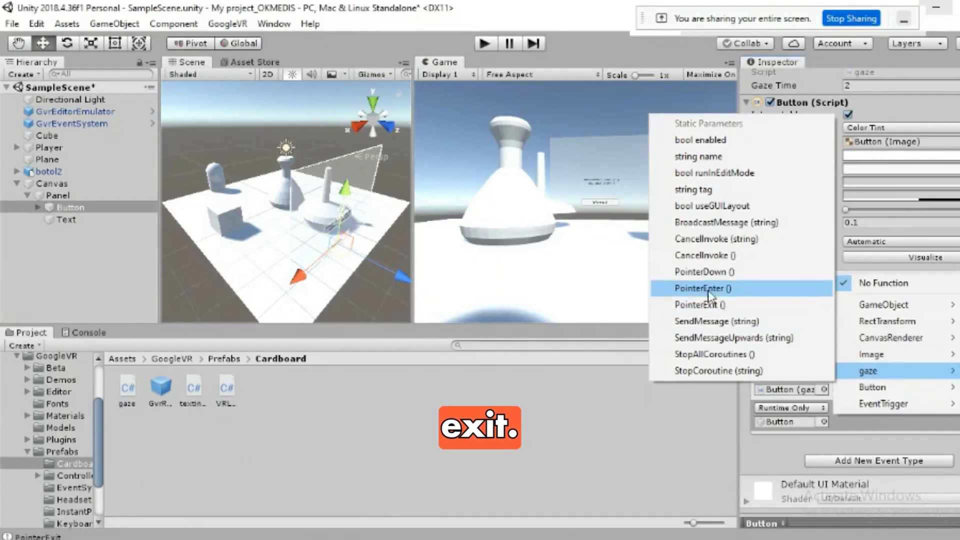
{"action": "left_click", "coordinate": [691, 305]}
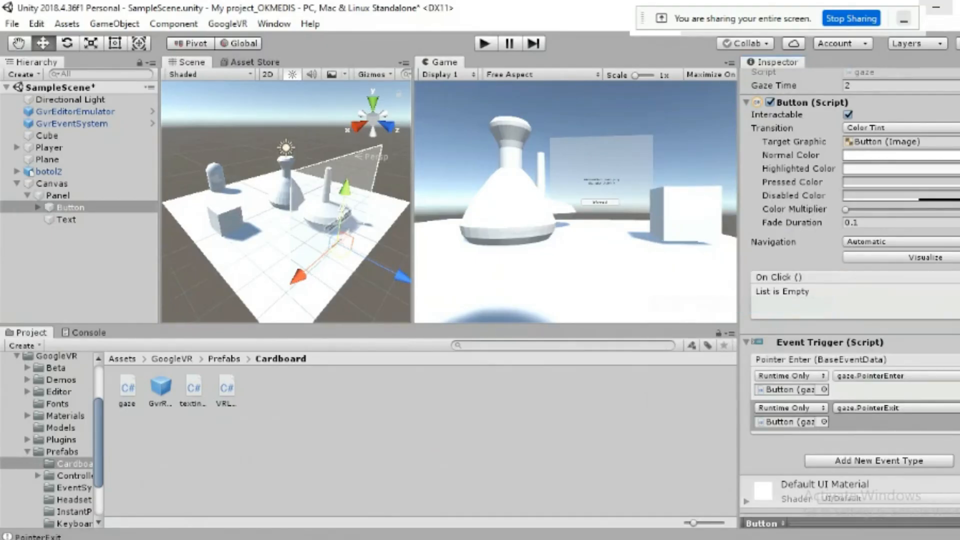
Add a third entry to the Pointer Enter event, with the panel's Text as its target object and textinformasi.ShowAndHideInfo as its function.
{"action": "scroll", "coordinate": [851, 292], "scroll_direction": "down", "scroll_amount": 2}
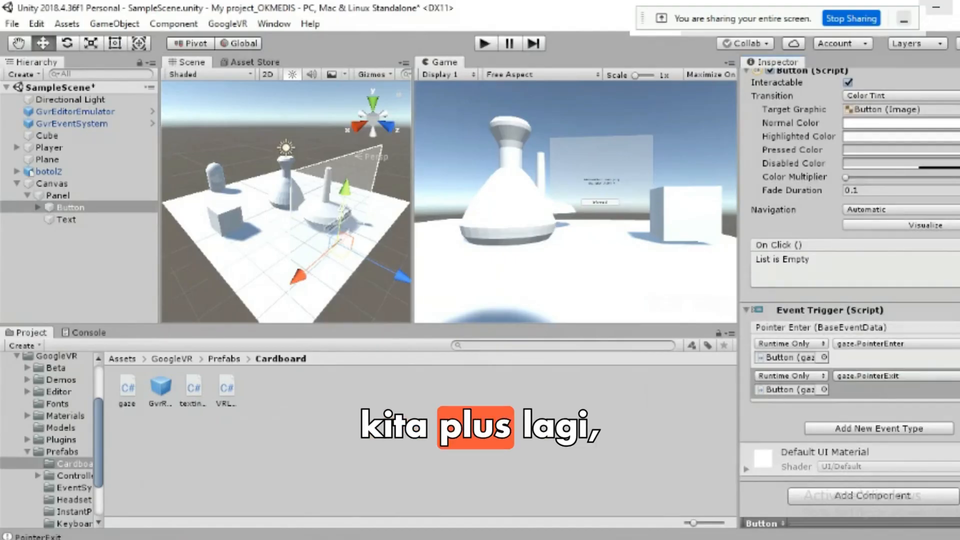
{"action": "left_click", "coordinate": [959, 406]}
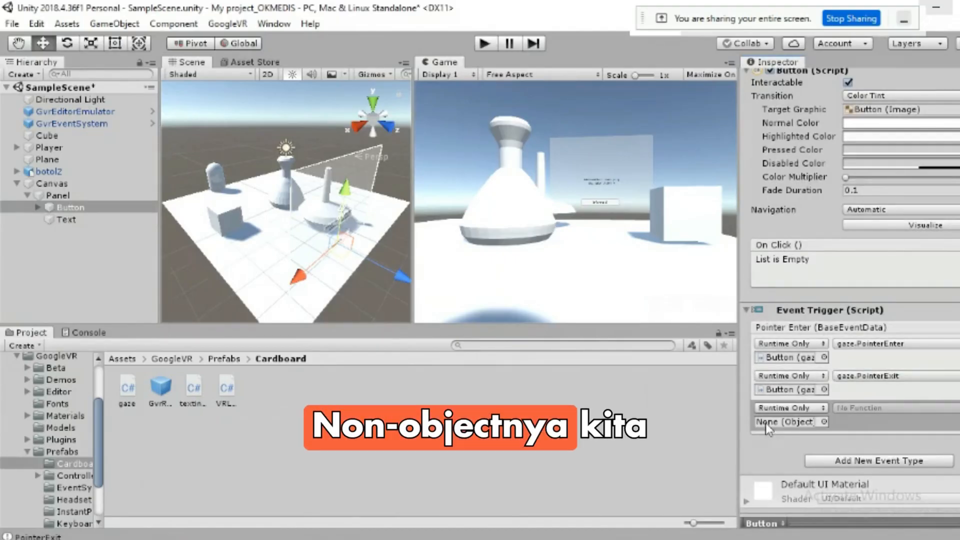
{"action": "left_click", "coordinate": [64, 221]}
{"action": "left_click_drag", "start_coordinate": [64, 221], "coordinate": [786, 420]}
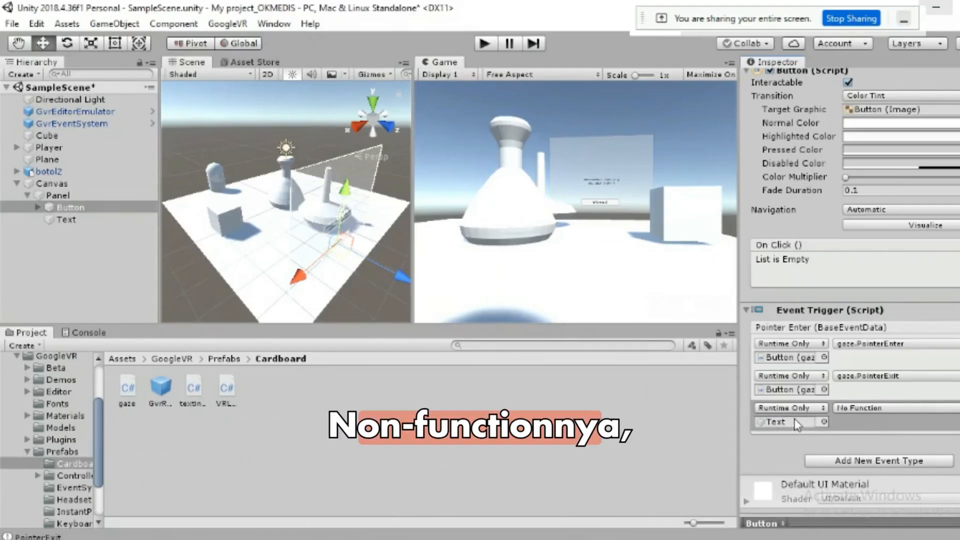
{"action": "left_click", "coordinate": [880, 408]}
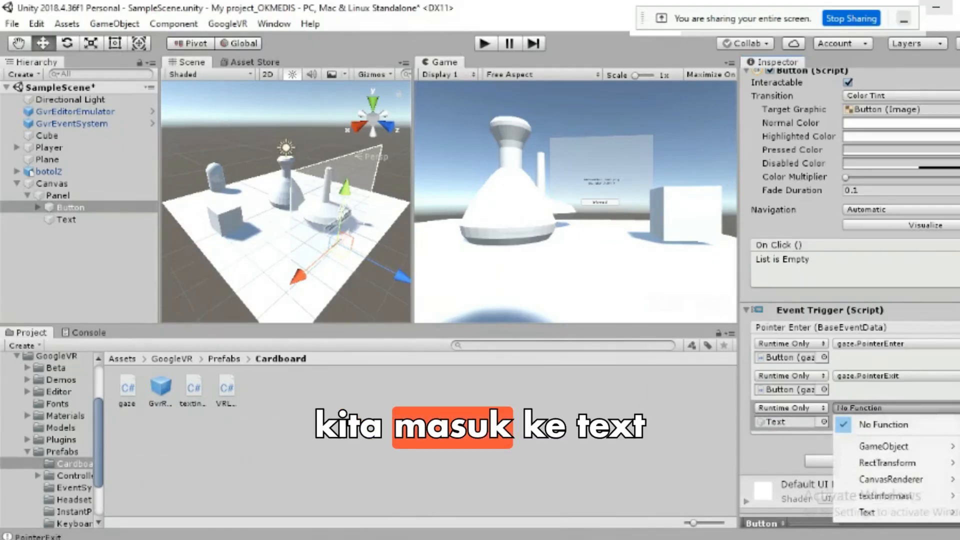
{"action": "mouse_move", "coordinate": [938, 500]}
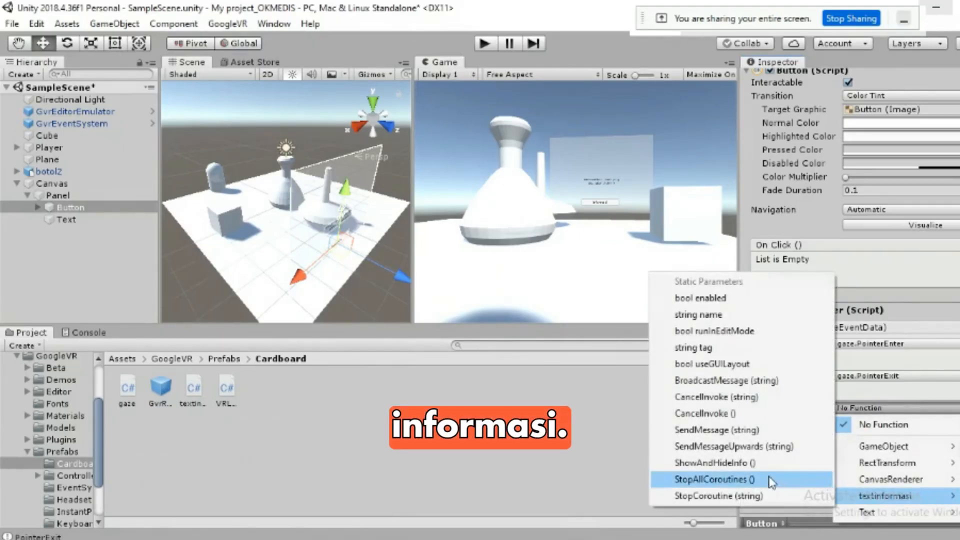
{"action": "left_click", "coordinate": [705, 463]}
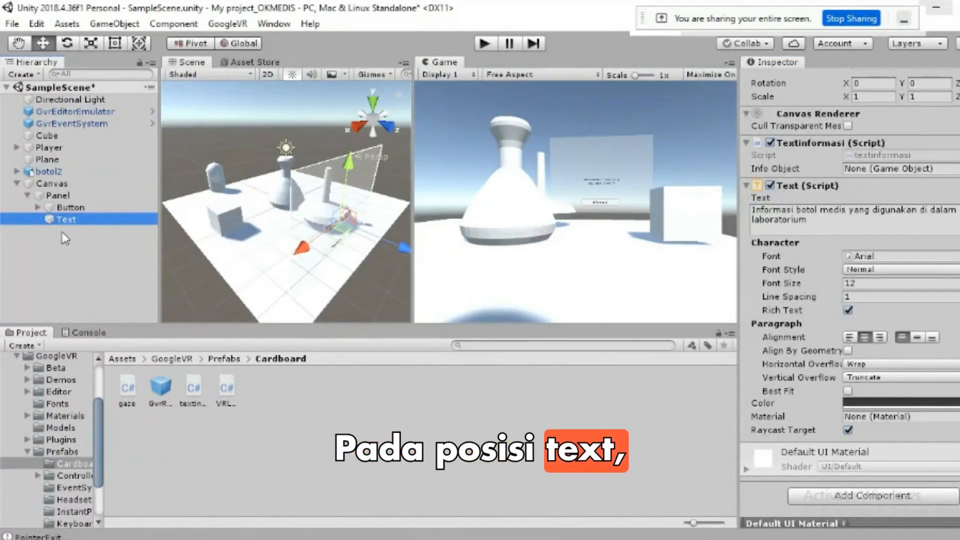
Deactivate the panel's Text object so that the information text starts hidden.
{"action": "scroll", "coordinate": [909, 125], "scroll_direction": "up", "scroll_amount": 3}
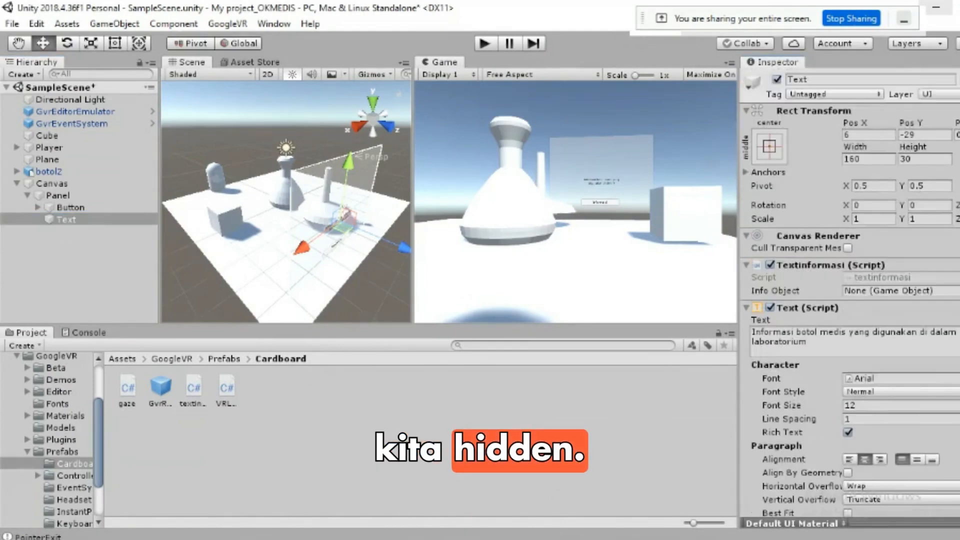
{"action": "left_click", "coordinate": [777, 79]}
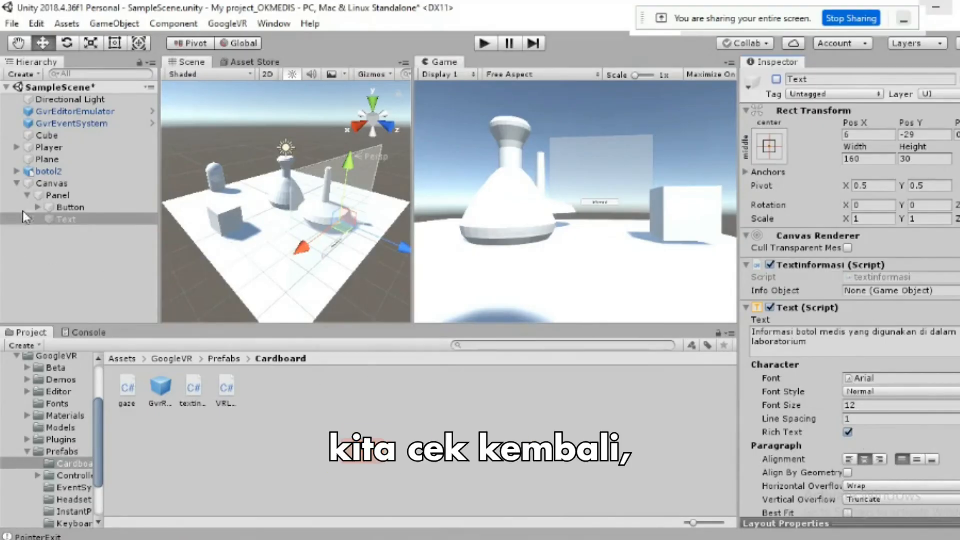
Review the Button's Event Trigger entries and play-test gazing at the Informasi button in the scene, ending with play mode stopped.
{"action": "left_click", "coordinate": [59, 211]}
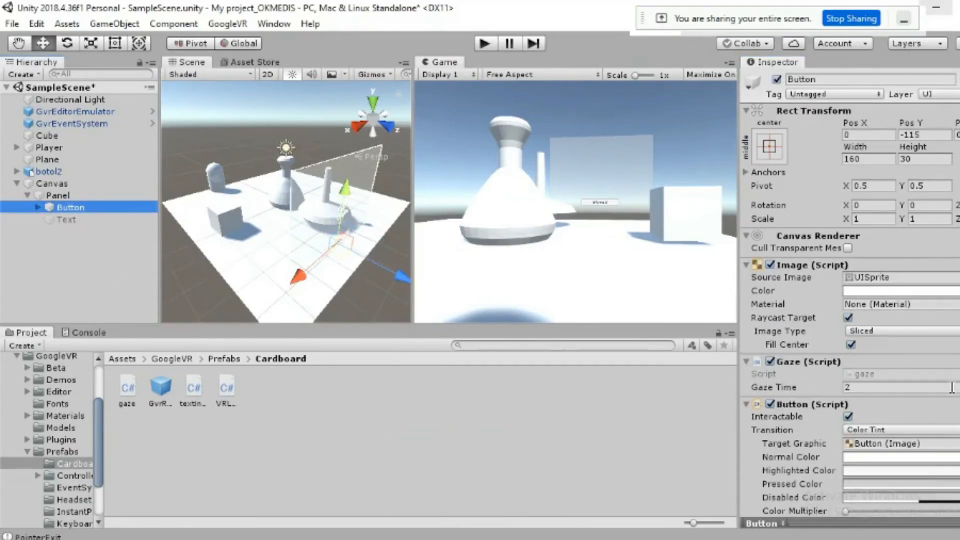
{"action": "scroll", "coordinate": [955, 400], "scroll_direction": "down", "scroll_amount": 5}
{"action": "scroll", "coordinate": [954, 394], "scroll_direction": "down", "scroll_amount": 4}
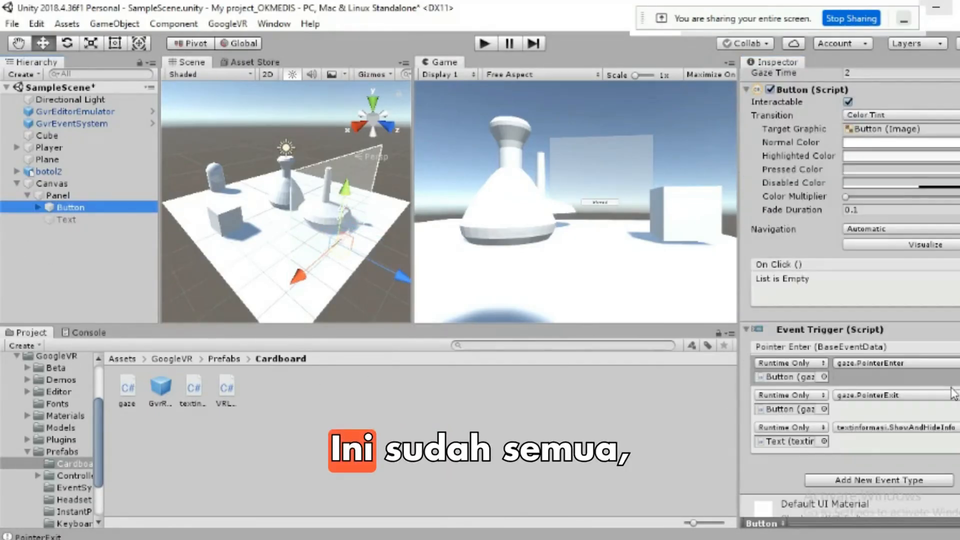
{"action": "scroll", "coordinate": [938, 386], "scroll_direction": "down", "scroll_amount": 1}
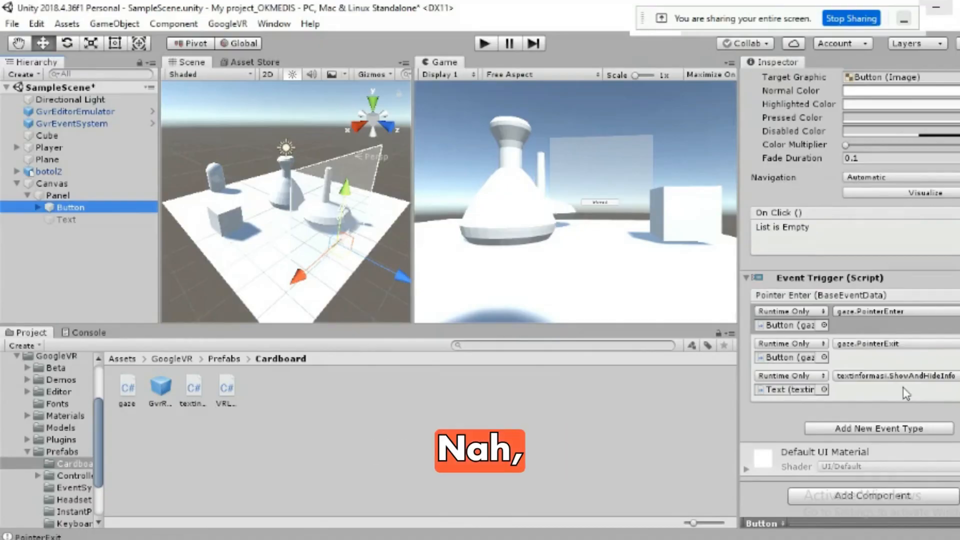
{"action": "left_click", "coordinate": [484, 44]}
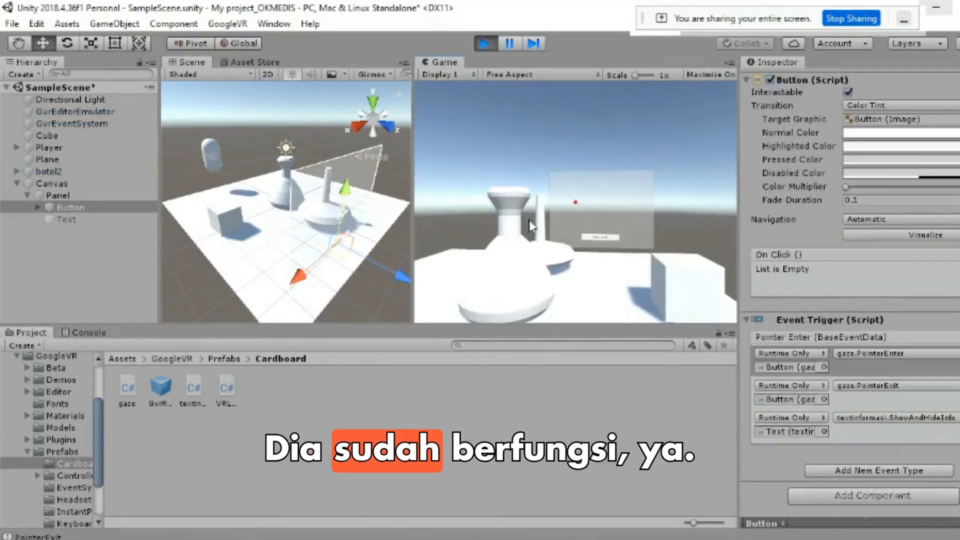
{"action": "key", "text": "alt"}
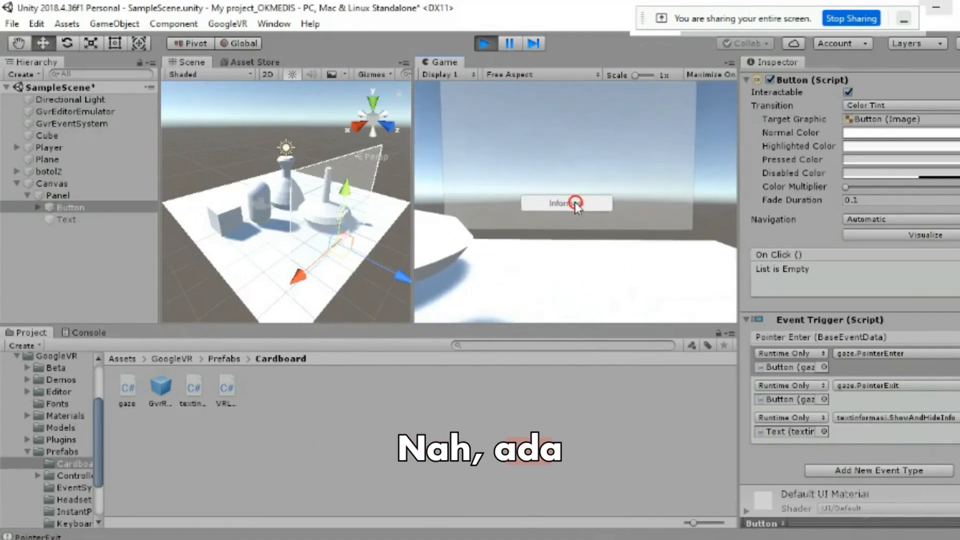
{"action": "left_click", "coordinate": [481, 44]}
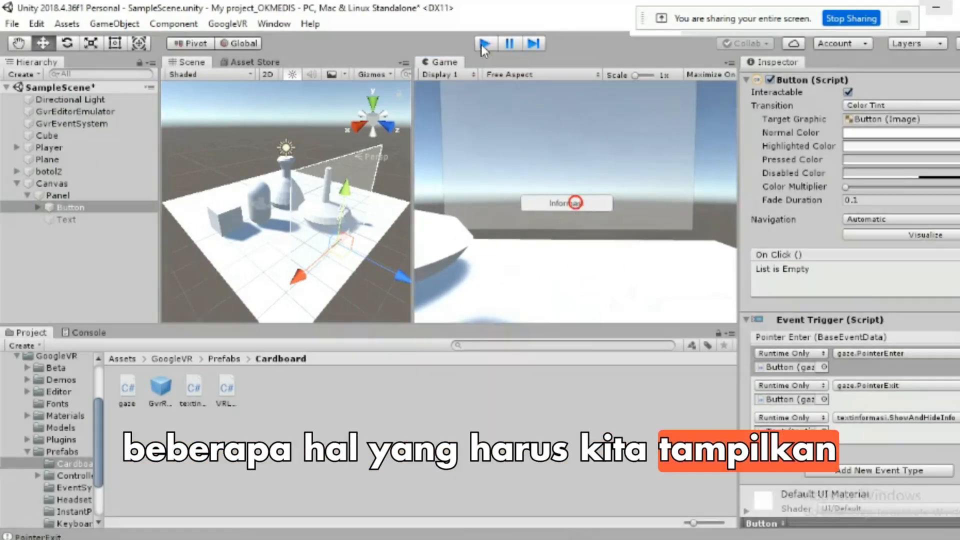
Assign the panel's Text object as the Info Object of its Textinformasi script.
{"action": "left_click", "coordinate": [48, 197]}
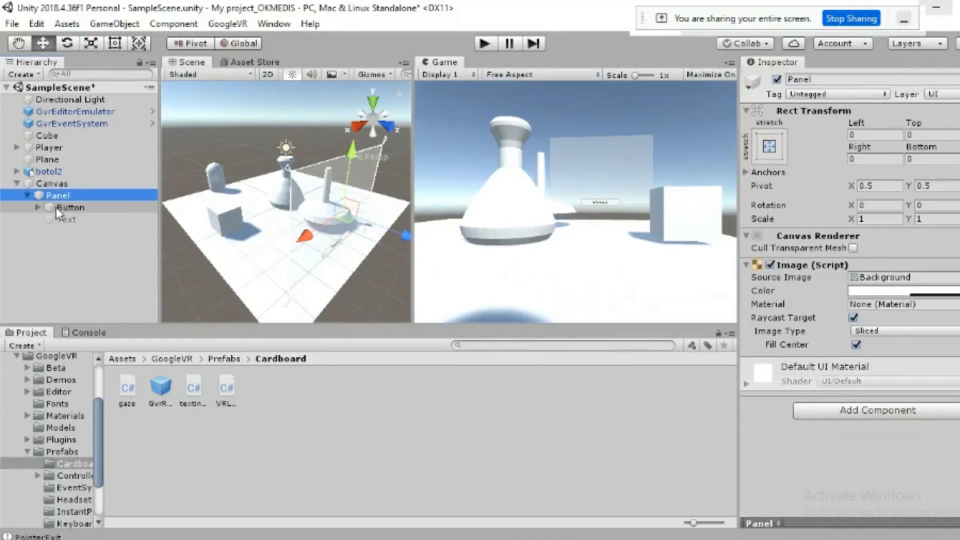
{"action": "left_click", "coordinate": [56, 208]}
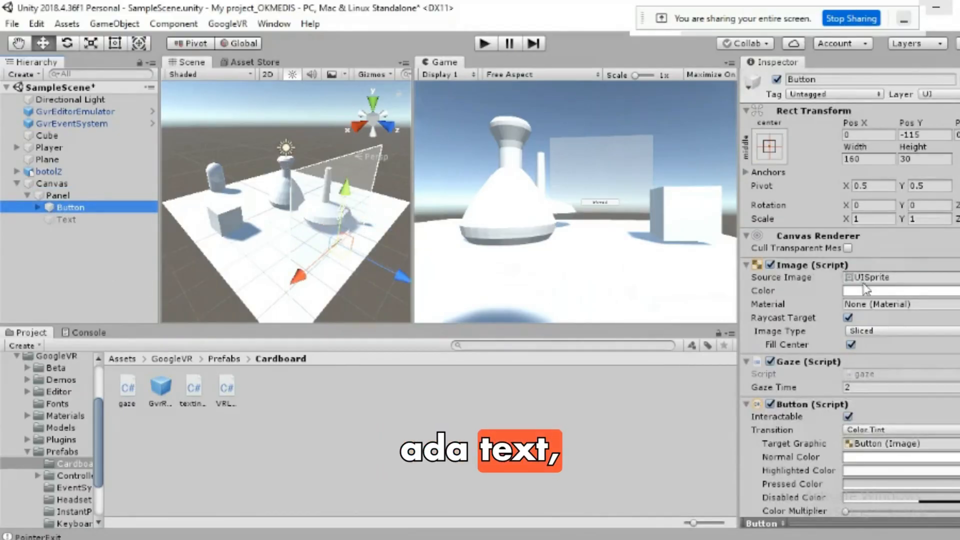
{"action": "scroll", "coordinate": [868, 300], "scroll_direction": "down", "scroll_amount": 2}
{"action": "scroll", "coordinate": [870, 302], "scroll_direction": "down", "scroll_amount": 2}
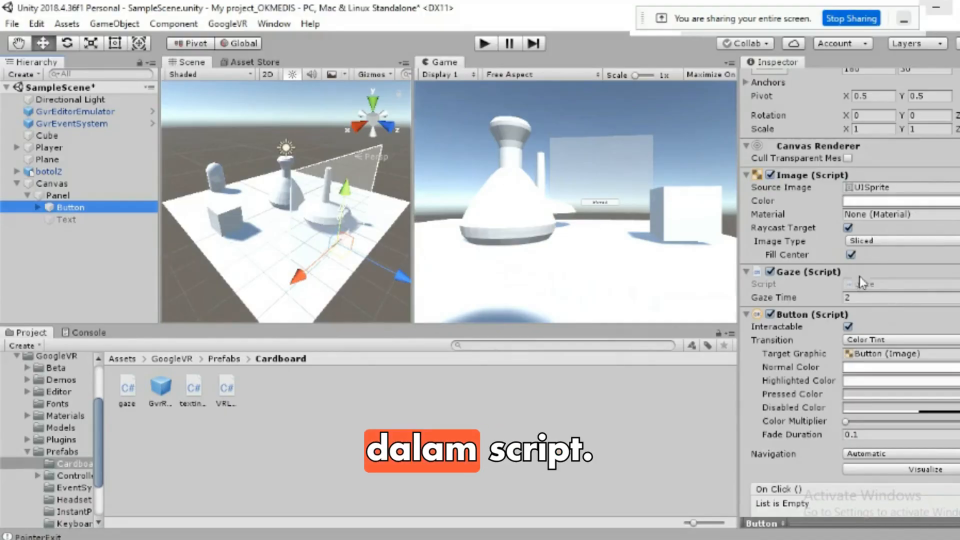
{"action": "key", "text": "Down"}
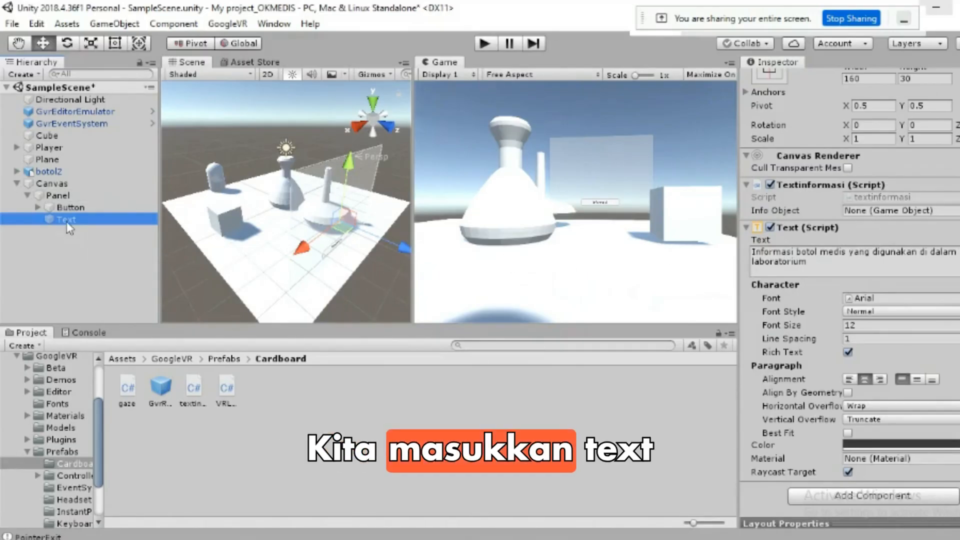
{"action": "left_click_drag", "start_coordinate": [220, 249], "coordinate": [509, 267]}
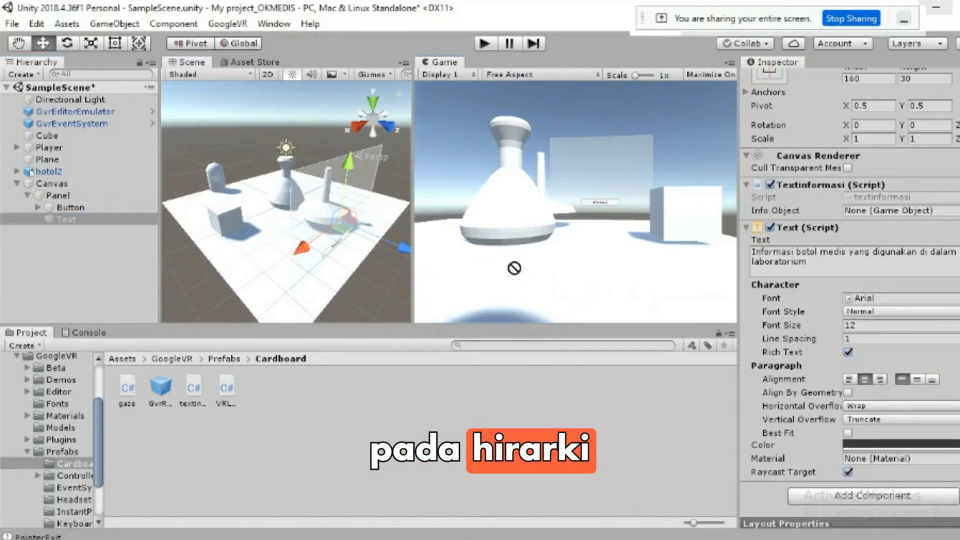
{"action": "left_click_drag", "start_coordinate": [725, 273], "coordinate": [869, 214]}
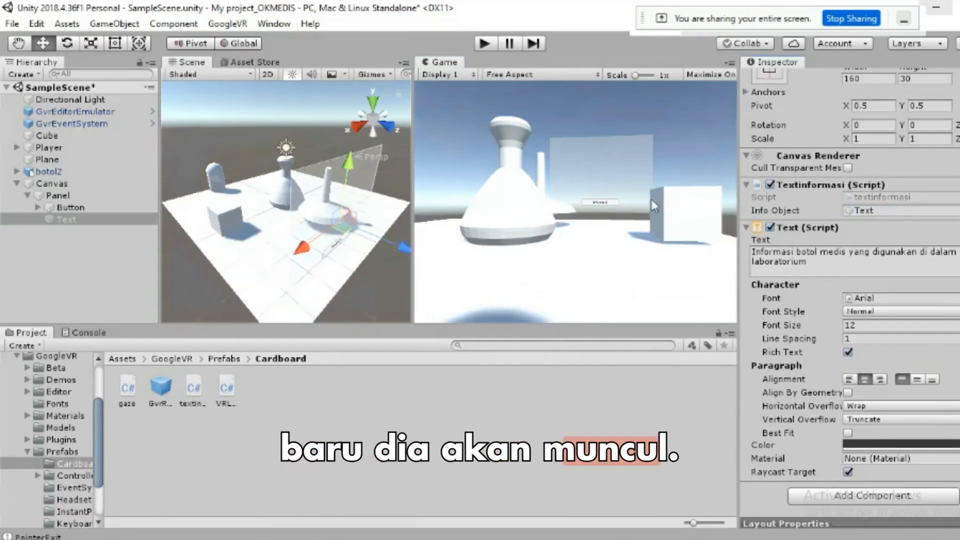
Play the scene and gaze at the Informasi button repeatedly to test showing and hiding the information text.
{"action": "left_click", "coordinate": [483, 44]}
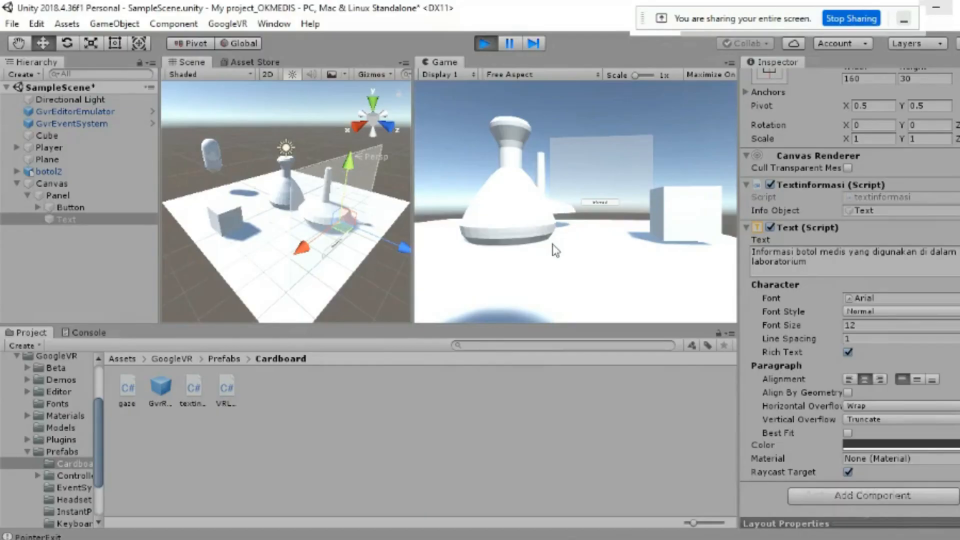
{"action": "key", "text": "alt"}
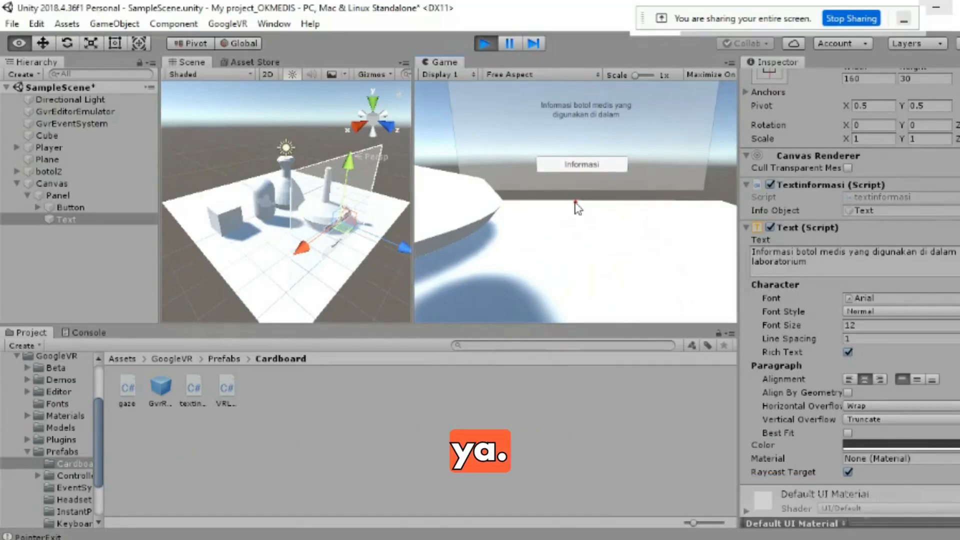
{"action": "key", "text": "alt"}
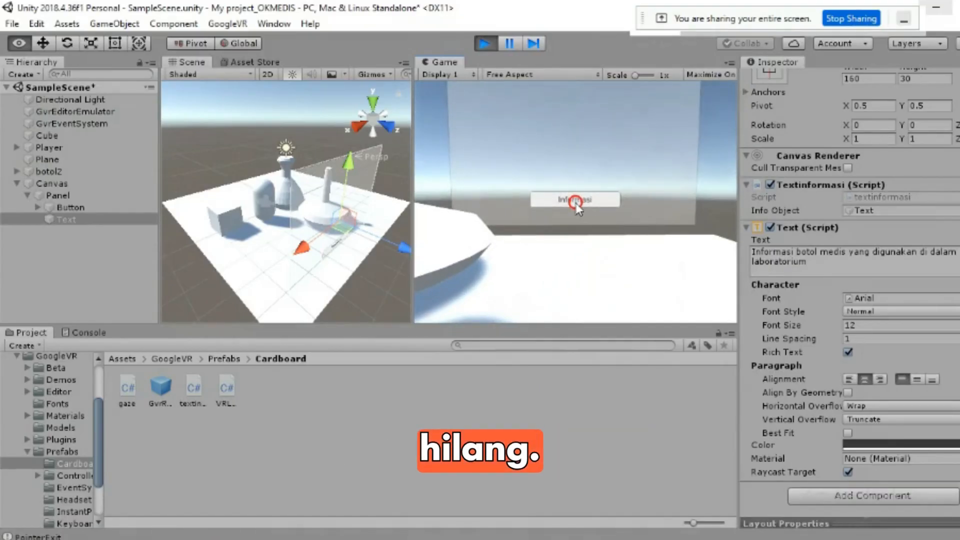
{"action": "key", "text": "alt"}
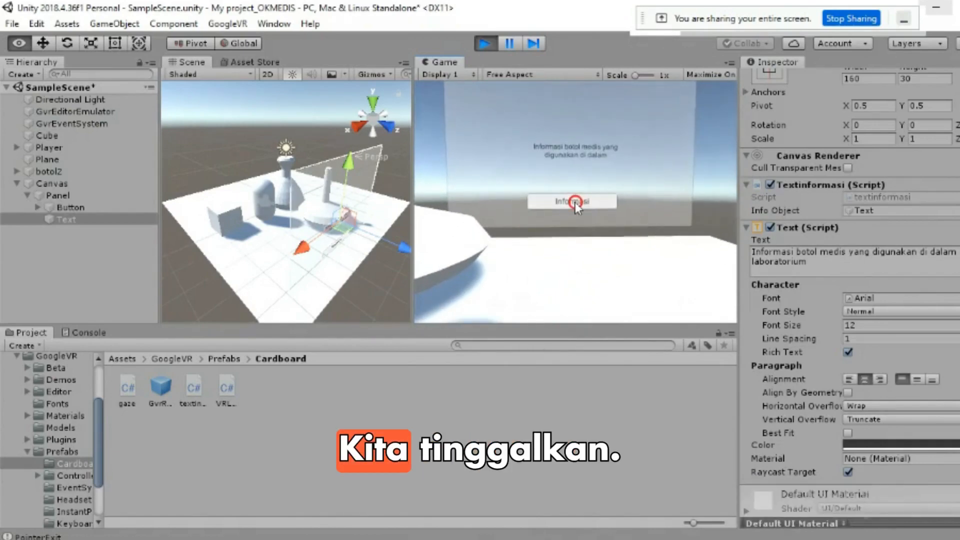
{"action": "key", "text": "alt"}
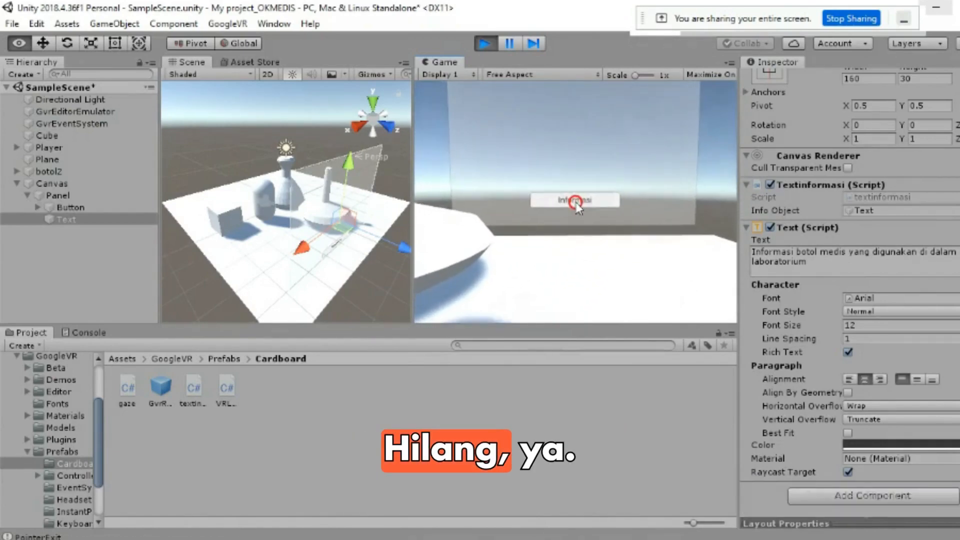
{"action": "key", "text": "alt"}
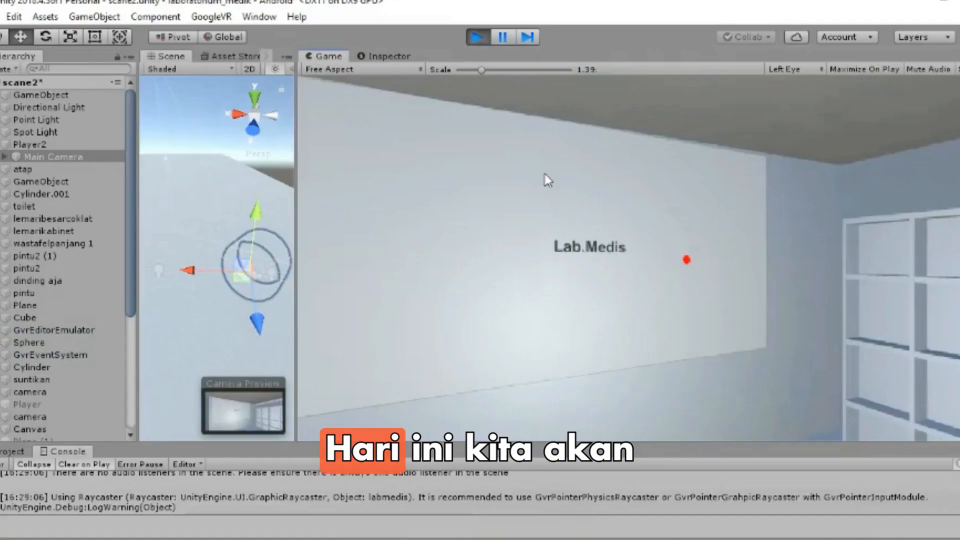
Look over the Lab.Medis wall board and the adjoining shelves in the running scene.
{"action": "key", "text": "alt"}
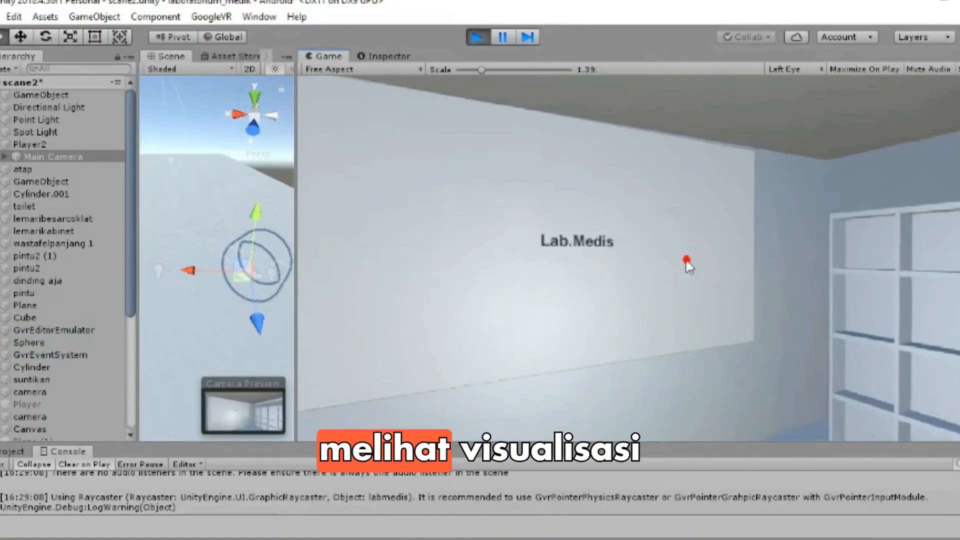
{"action": "key", "text": "alt"}
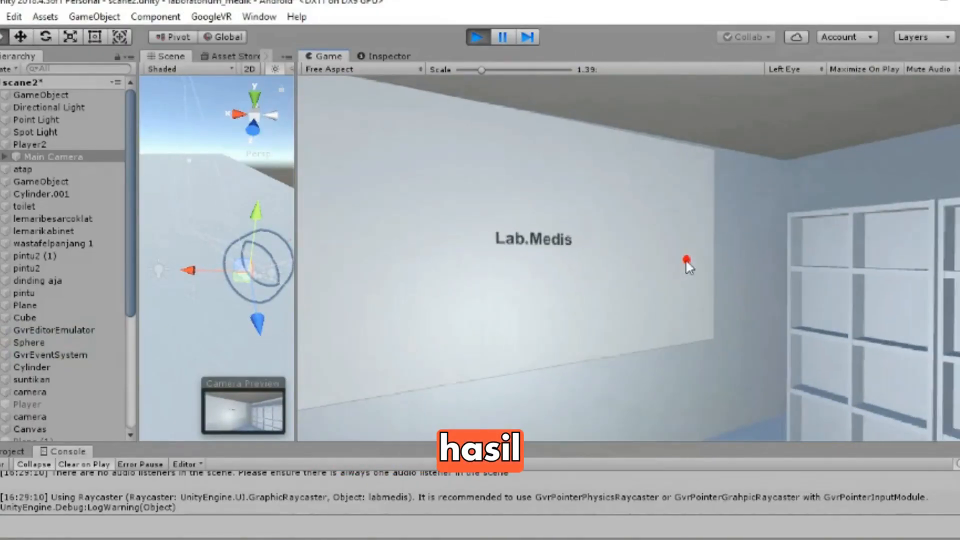
{"action": "key", "text": "alt"}
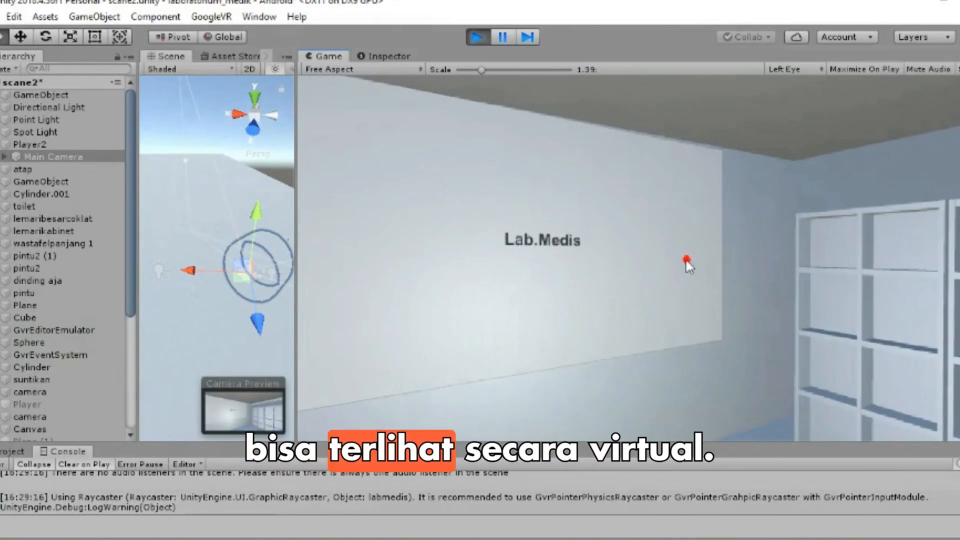
{"action": "key", "text": "alt"}
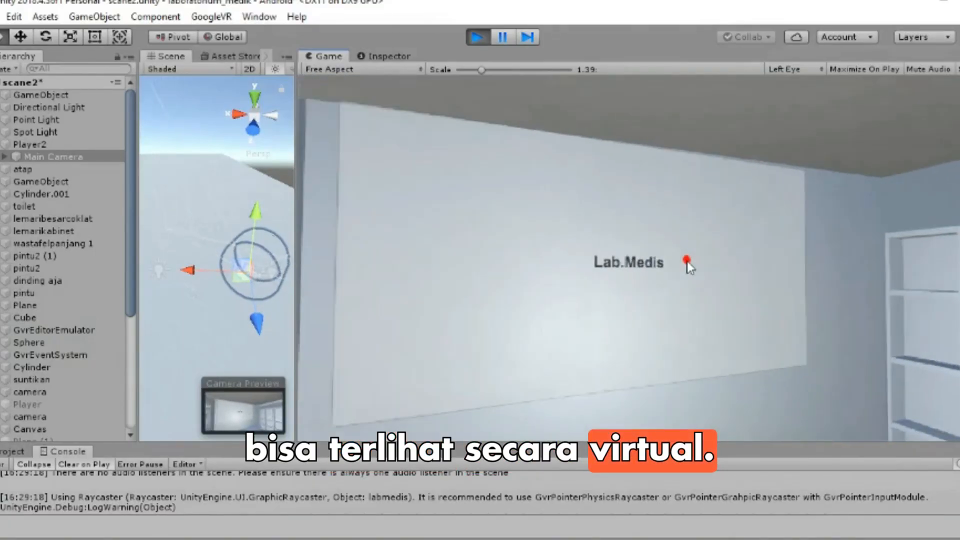
{"action": "key", "text": "alt"}
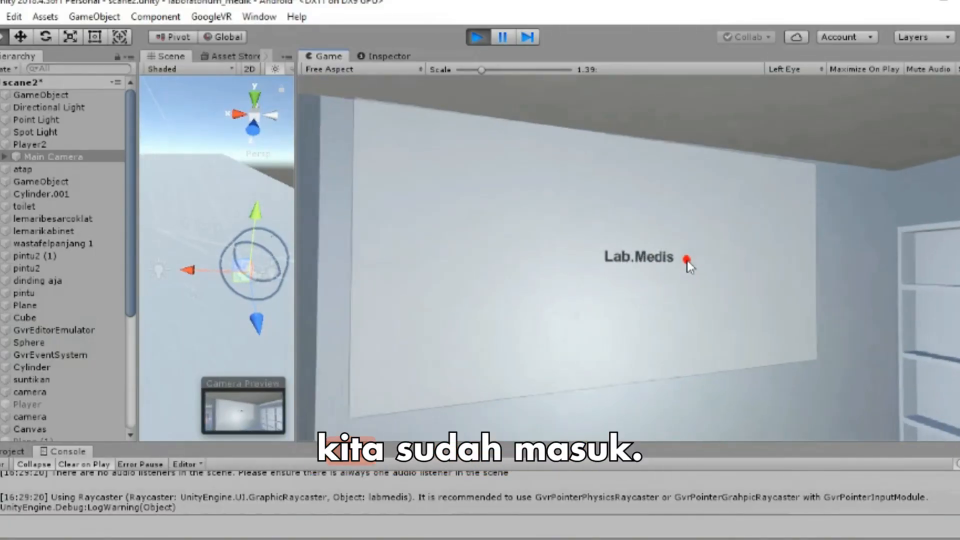
{"action": "key", "text": "alt"}
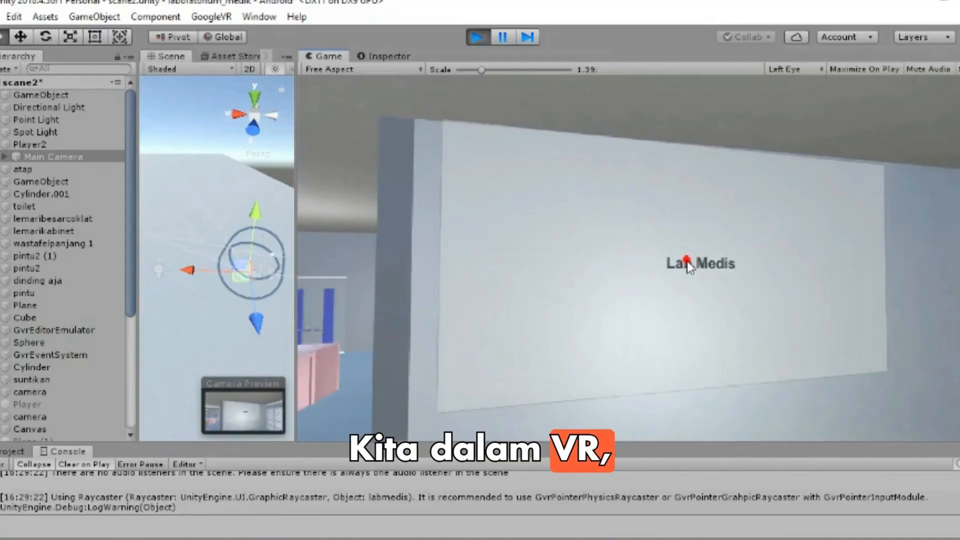
{"action": "key", "text": "alt"}
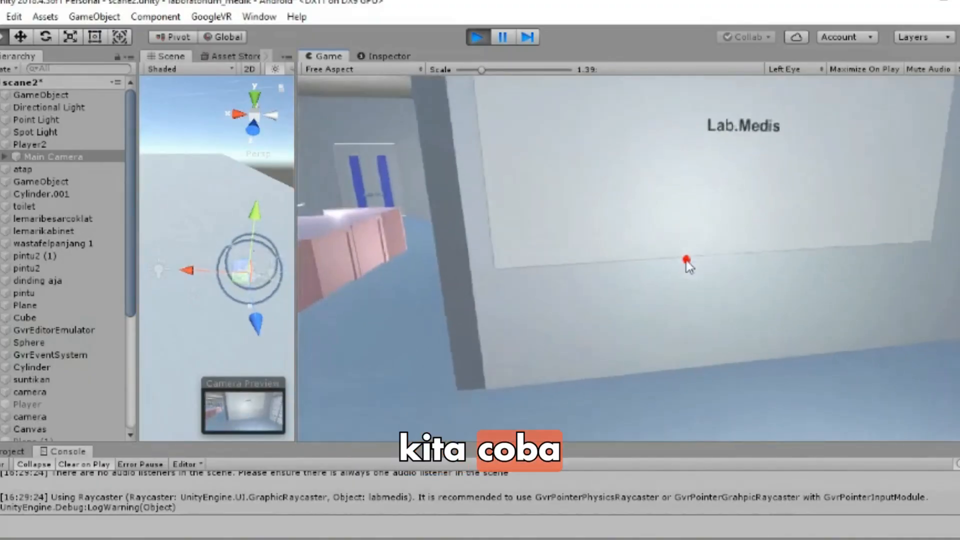
Walk through the laboratory in play mode, viewing the pink workbench, walls, ceiling and the analyzer with the dark screen.
{"action": "key", "text": "alt"}
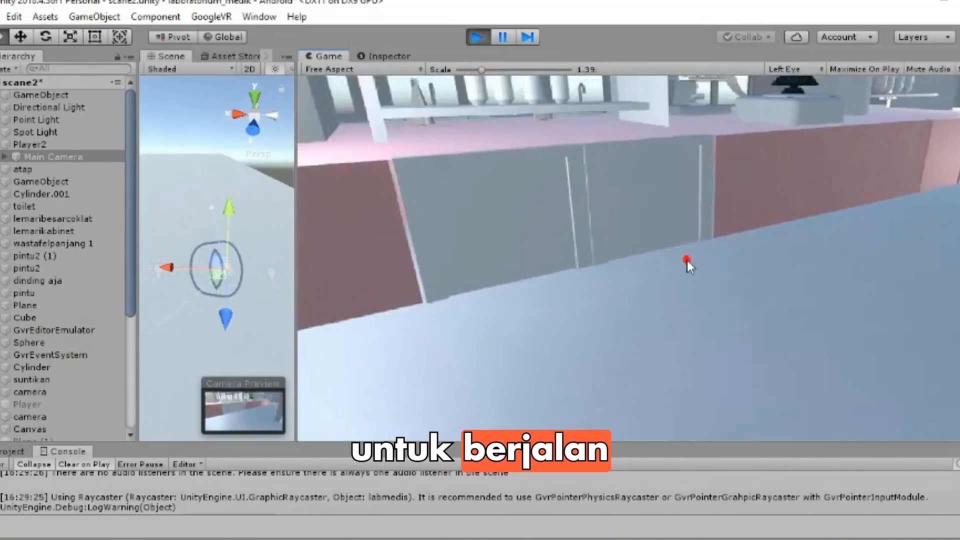
{"action": "key", "text": "alt"}
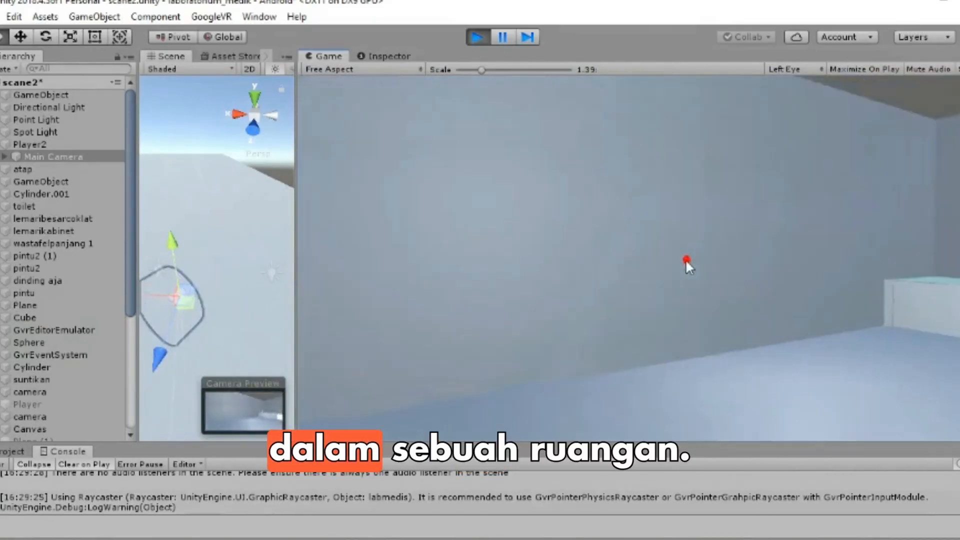
{"action": "key", "text": "alt"}
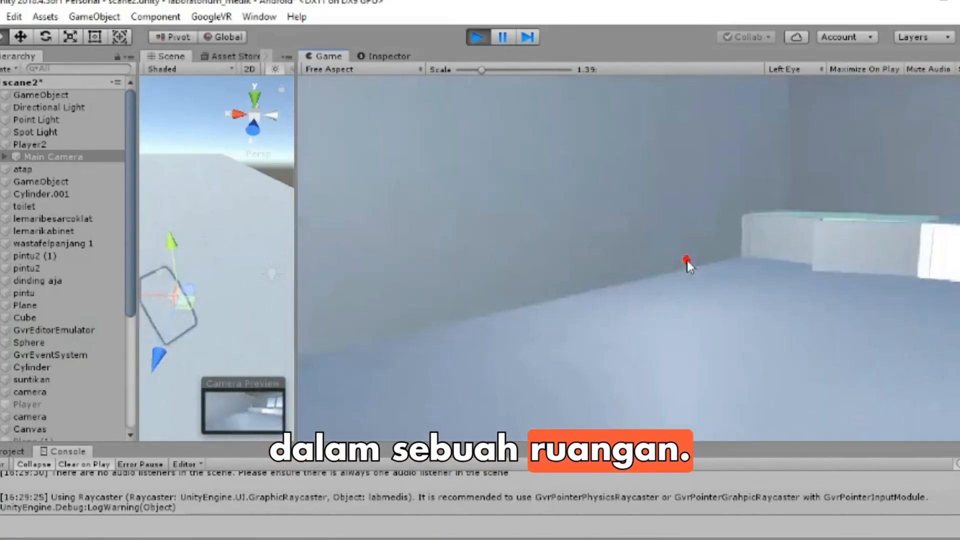
{"action": "key", "text": "alt"}
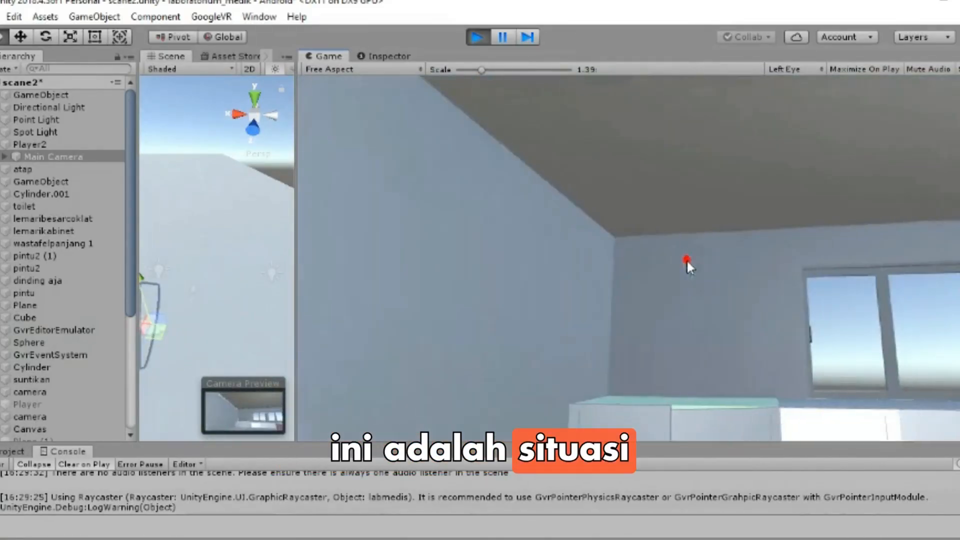
{"action": "key", "text": "alt"}
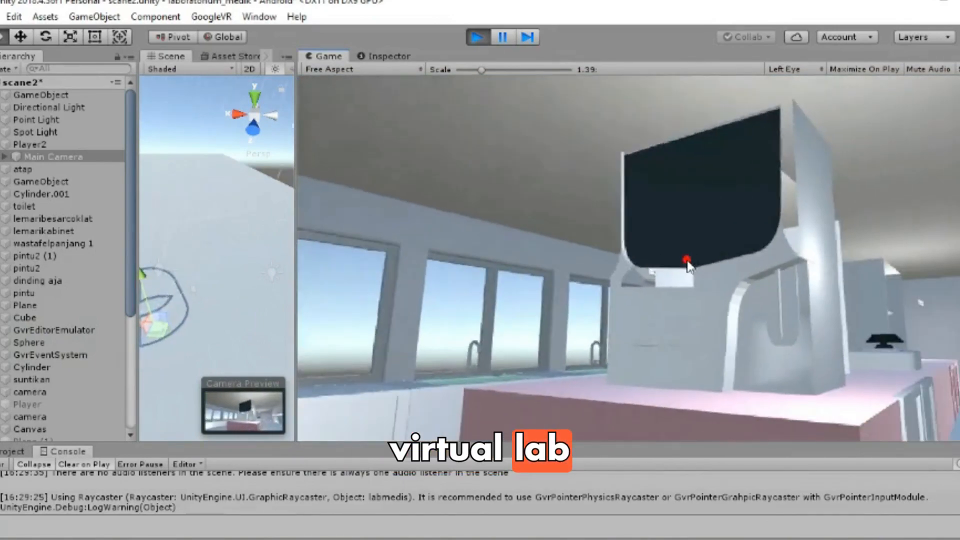
Gaze at the Informasi hematology button beside the analyzer and trigger it to test its interaction.
{"action": "key", "text": "alt"}
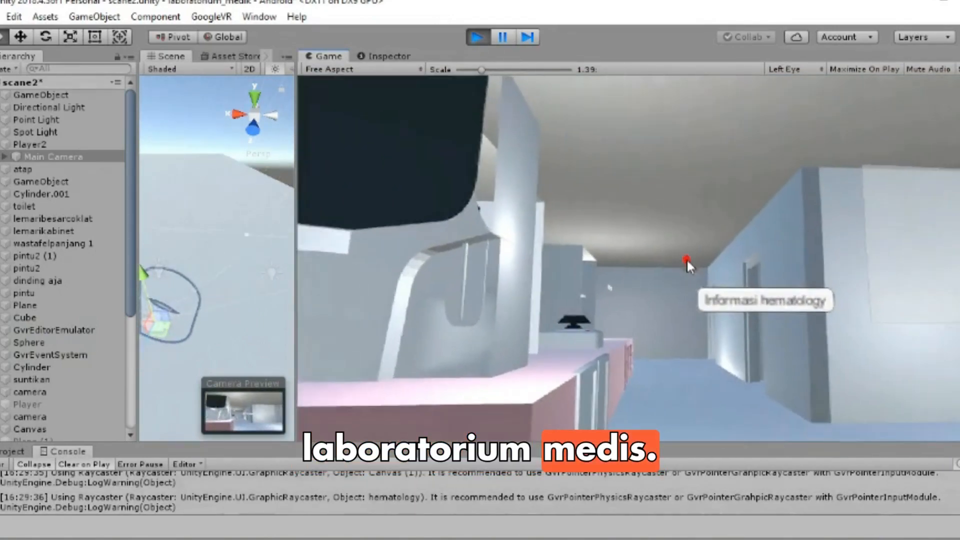
{"action": "key", "text": "alt"}
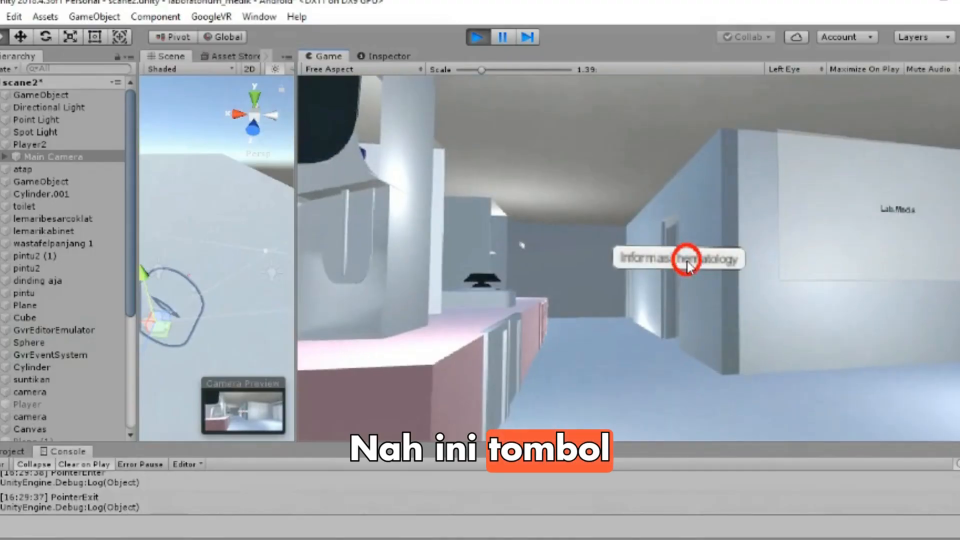
{"action": "left_click", "coordinate": [688, 262]}
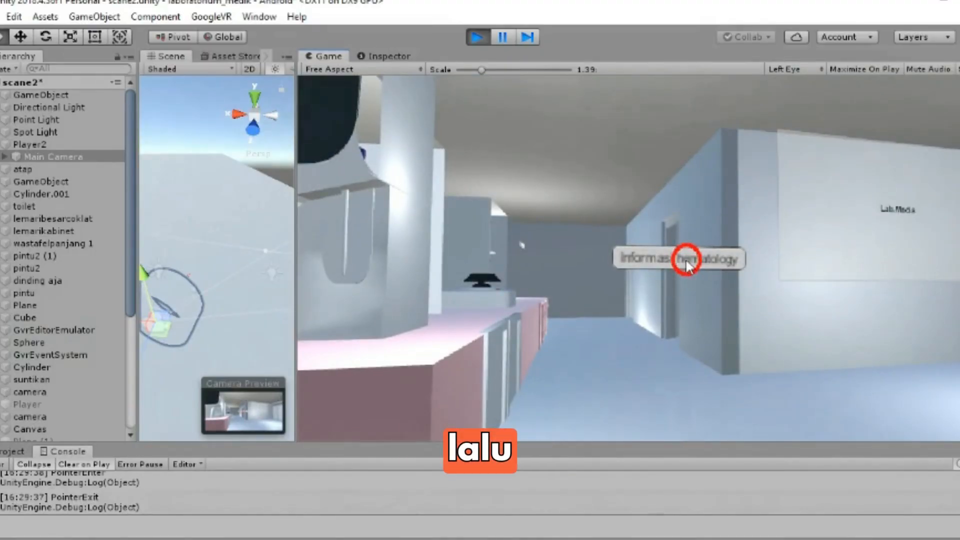
{"action": "key", "text": "alt"}
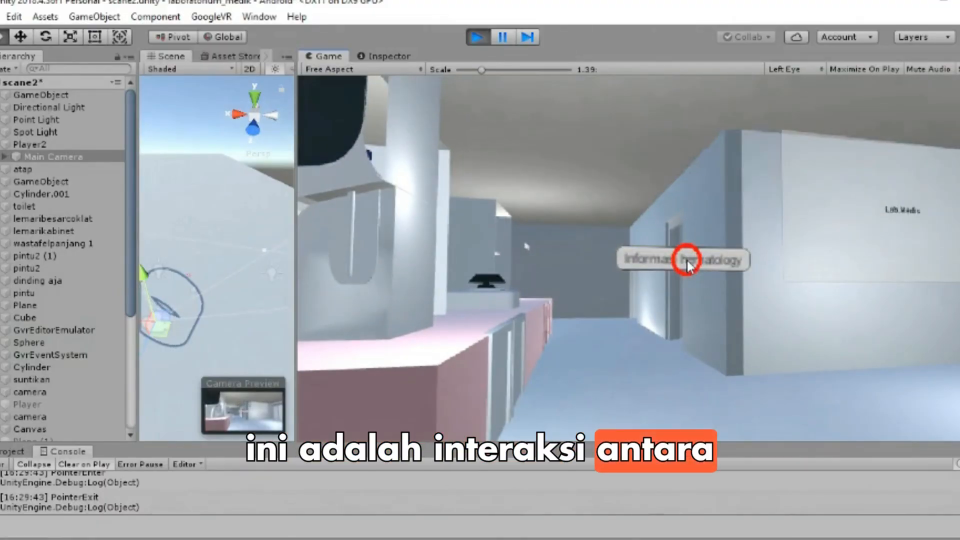
{"action": "key", "text": "alt"}
Look around the floor, windows, white cabinets and sinks along the laboratory's window wall.
{"action": "key", "text": "alt"}
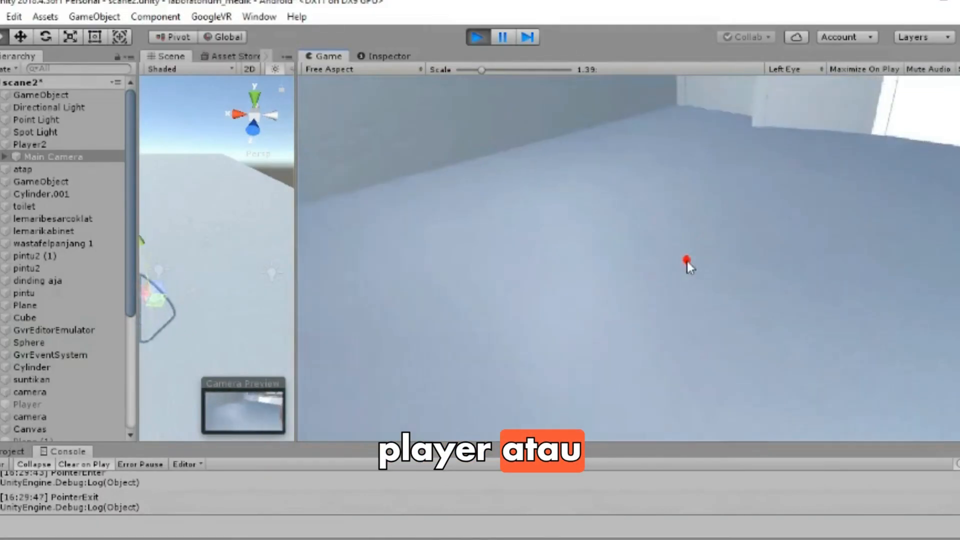
{"action": "key", "text": "alt"}
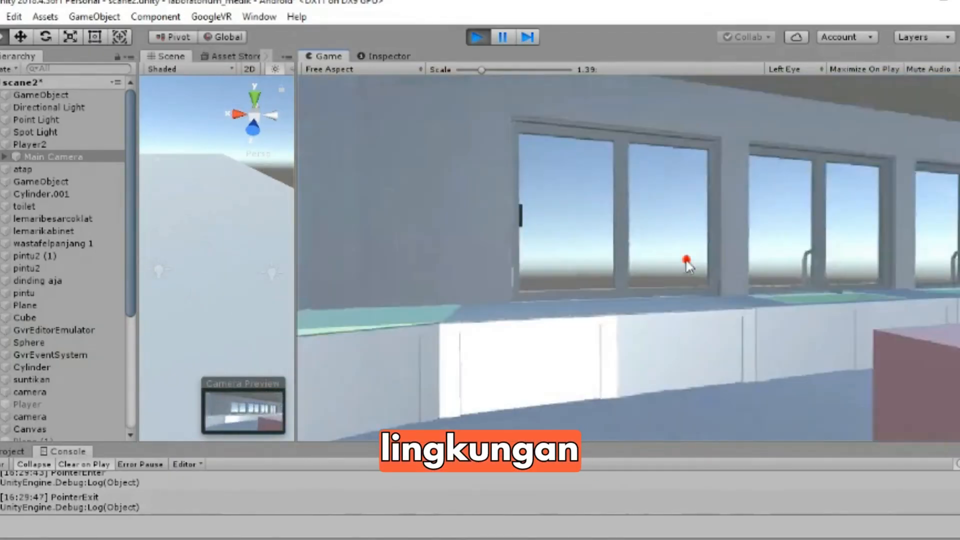
{"action": "key", "text": "alt"}
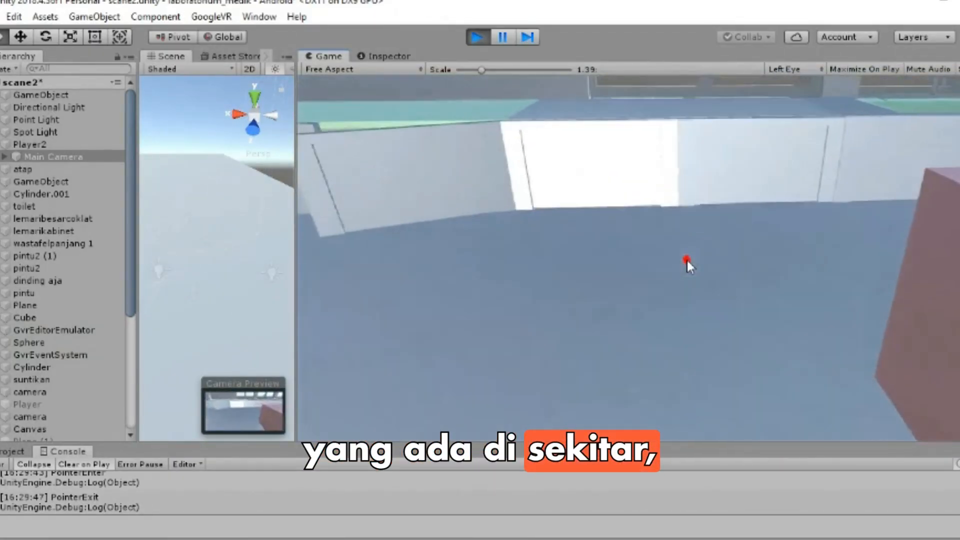
{"action": "key", "text": "alt"}
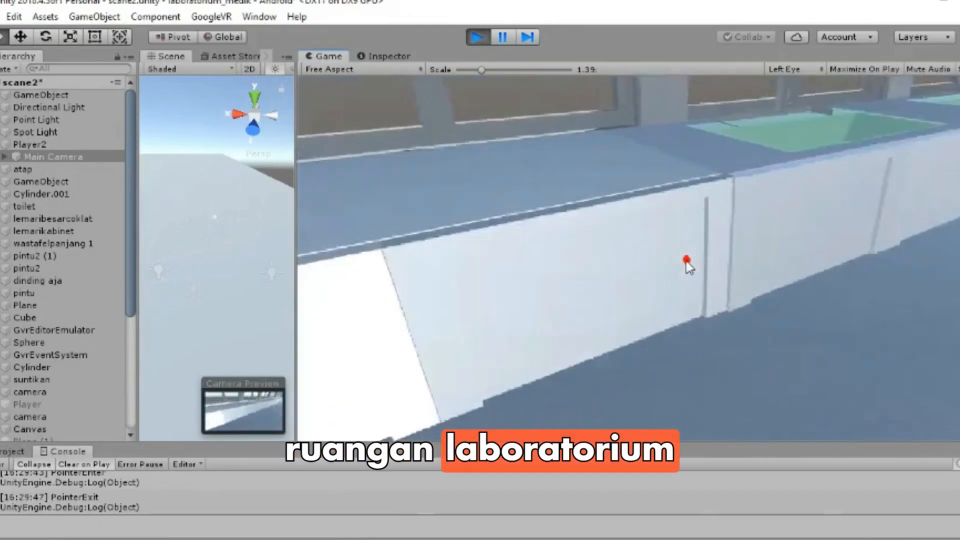
{"action": "key", "text": "alt"}
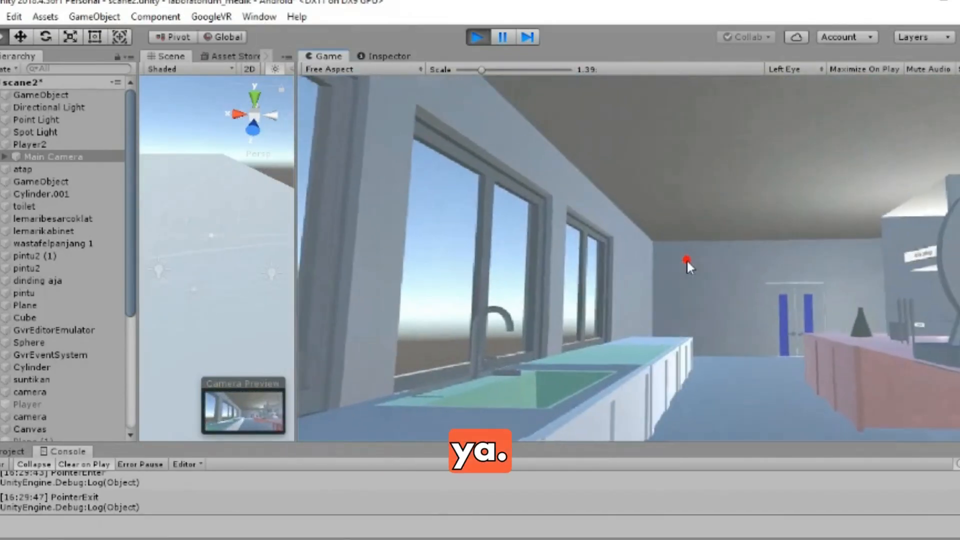
{"action": "key", "text": "alt"}
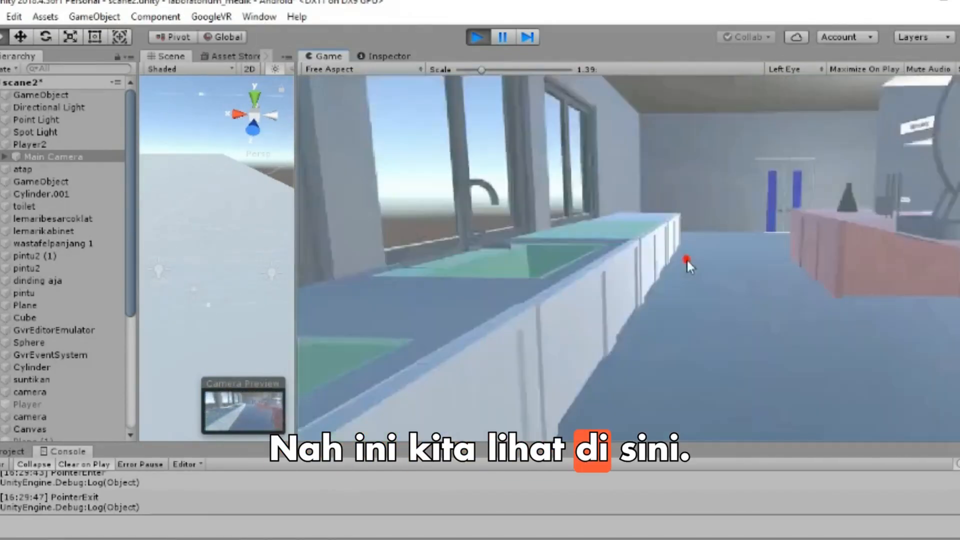
{"action": "key", "text": "alt"}
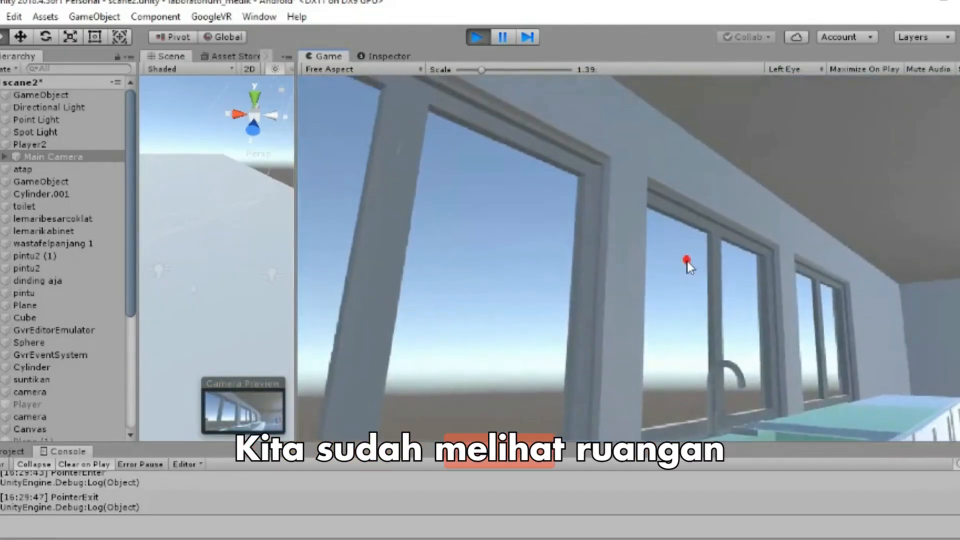
{"action": "key", "text": "alt"}
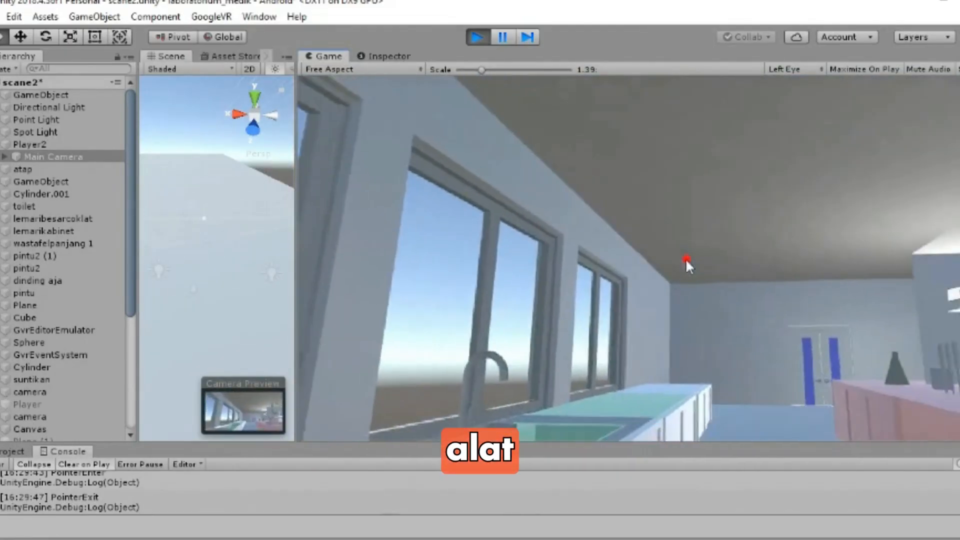
Inspect the microscope and the test tube rack with their information buttons on the pink workbench.
{"action": "key", "text": "alt"}
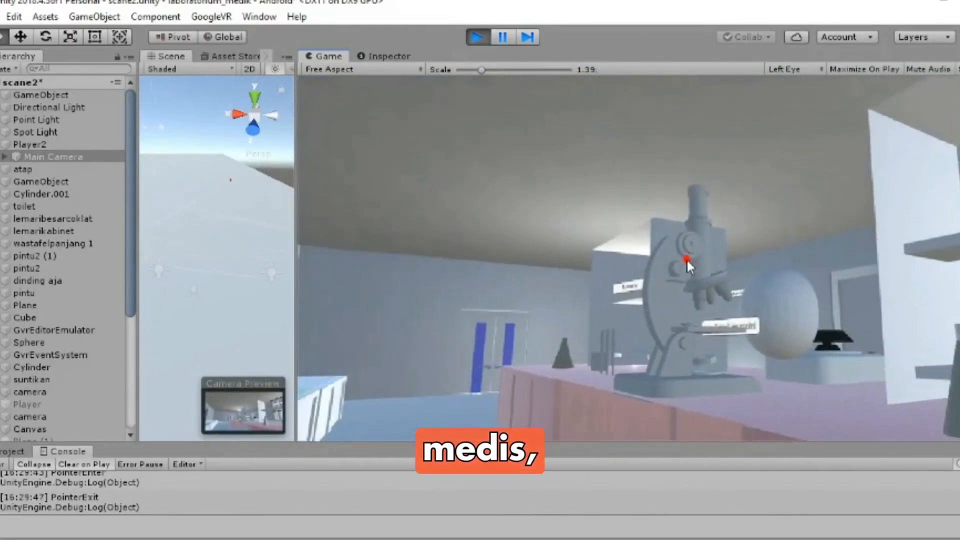
{"action": "key", "text": "alt"}
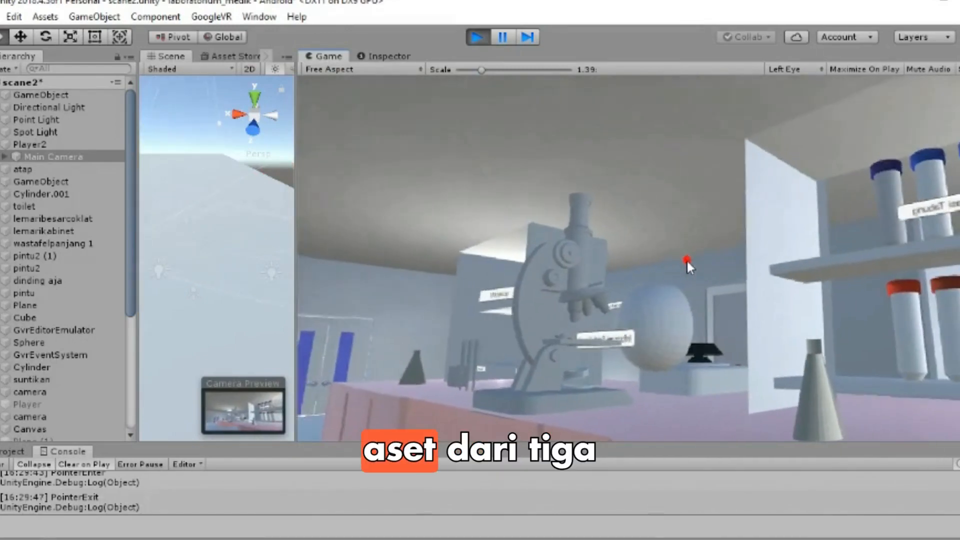
{"action": "key", "text": "alt"}
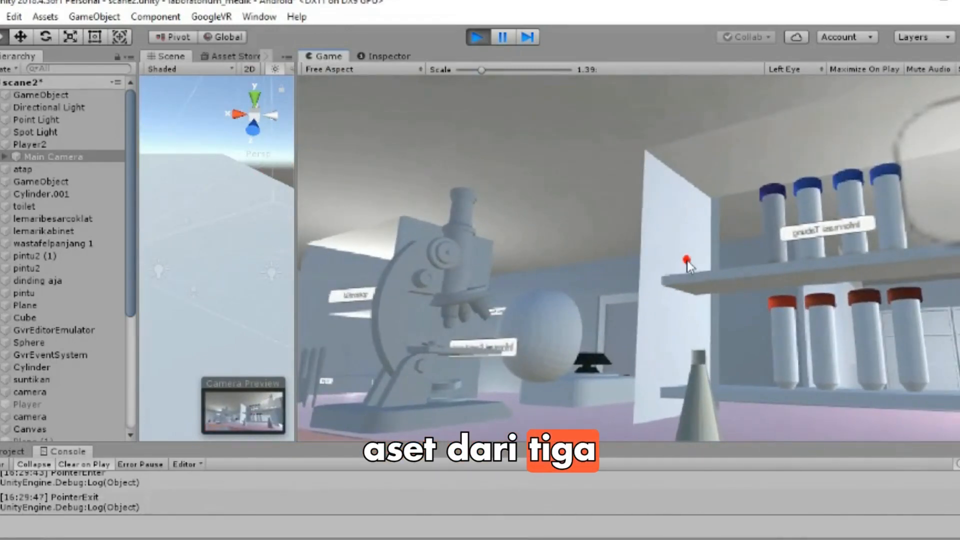
{"action": "key", "text": "alt"}
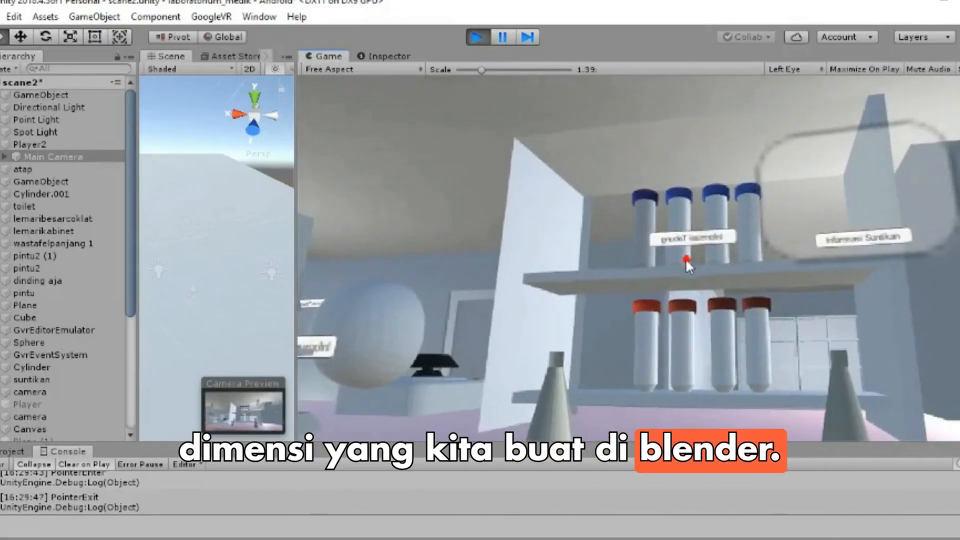
{"action": "key", "text": "alt"}
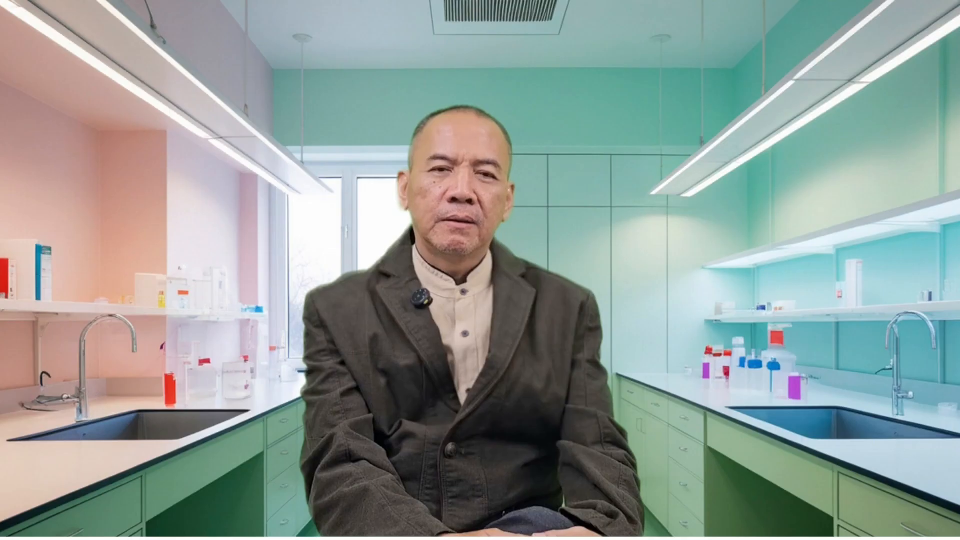